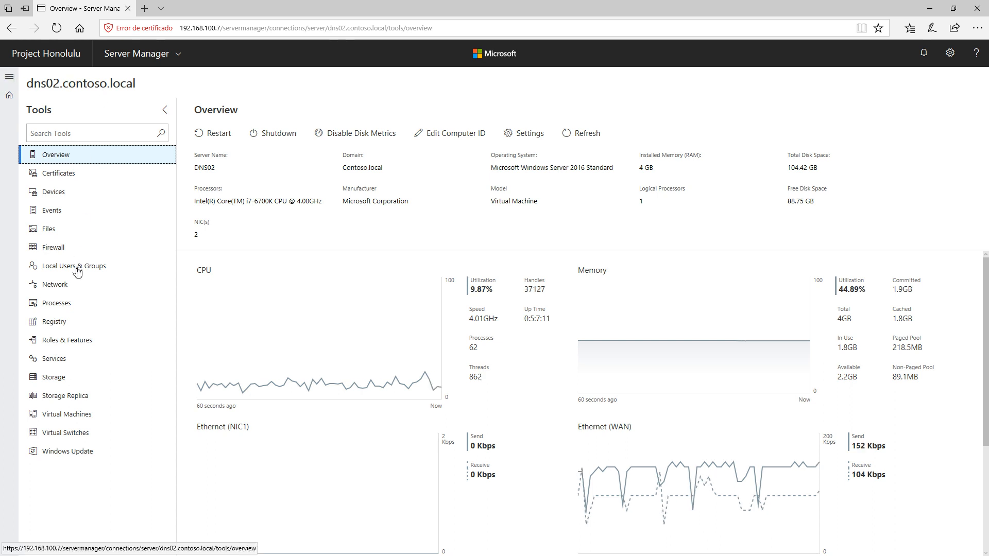
Step: Open the Virtual Machines tool for dns02 and check the actions offered for CentOS7 in Hyper-V Manager
{"action": "left_click", "coordinate": [63, 420]}
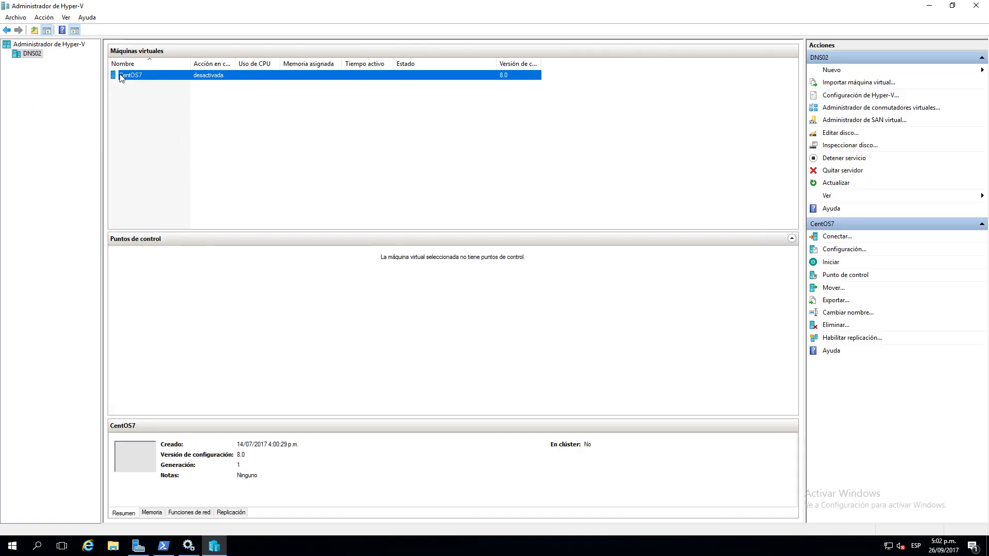
{"action": "right_click", "coordinate": [121, 77]}
{"action": "left_click", "coordinate": [388, 180]}
{"action": "left_click", "coordinate": [389, 181]}
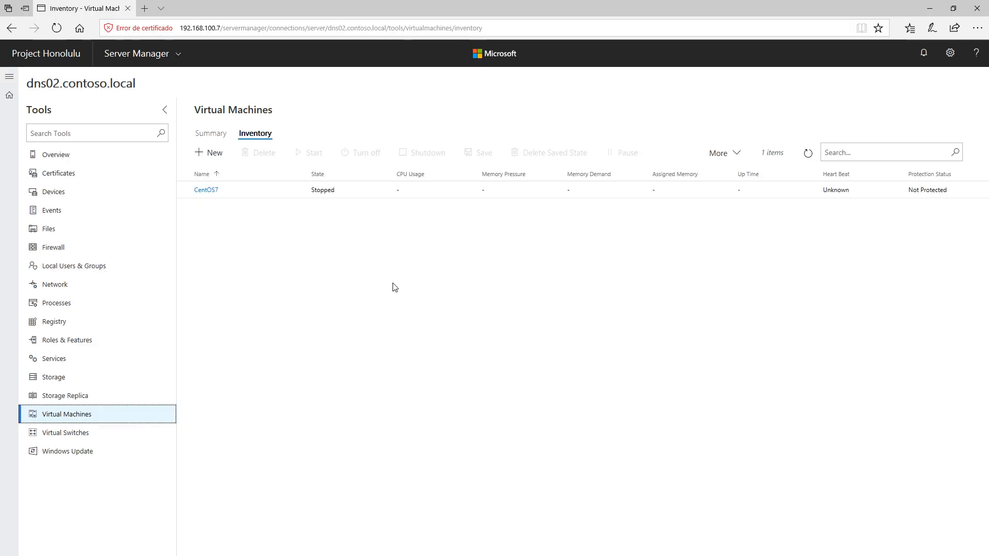
Step: Review the virtual machines summary, then return to the inventory and check the additional actions available for CentOS7
{"action": "left_click", "coordinate": [212, 135]}
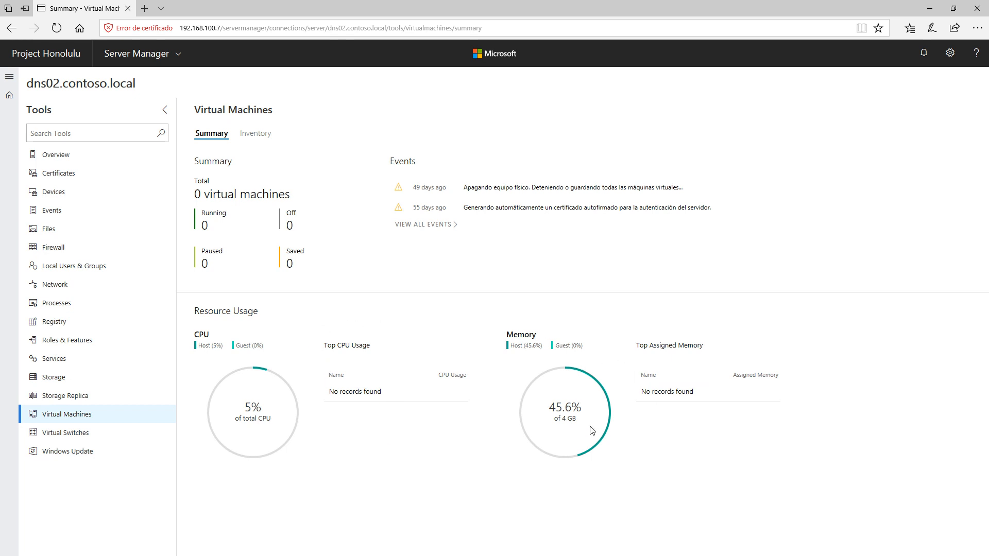
{"action": "left_click", "coordinate": [256, 135]}
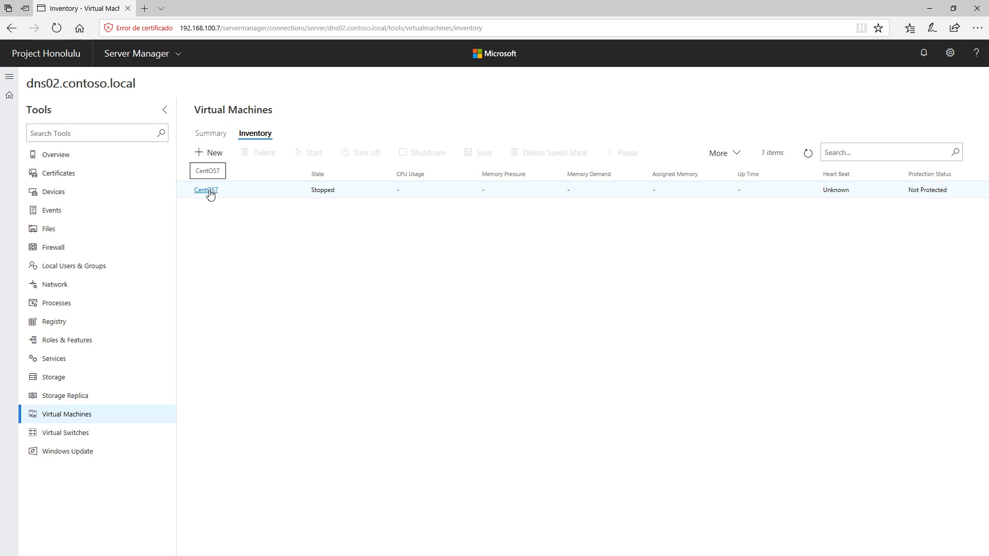
{"action": "left_click", "coordinate": [184, 192]}
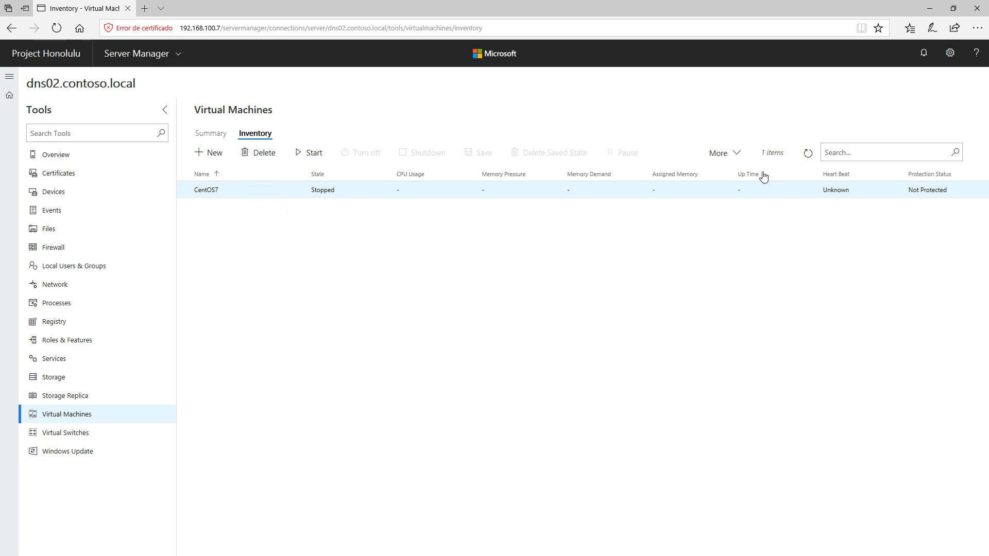
{"action": "left_click", "coordinate": [737, 156]}
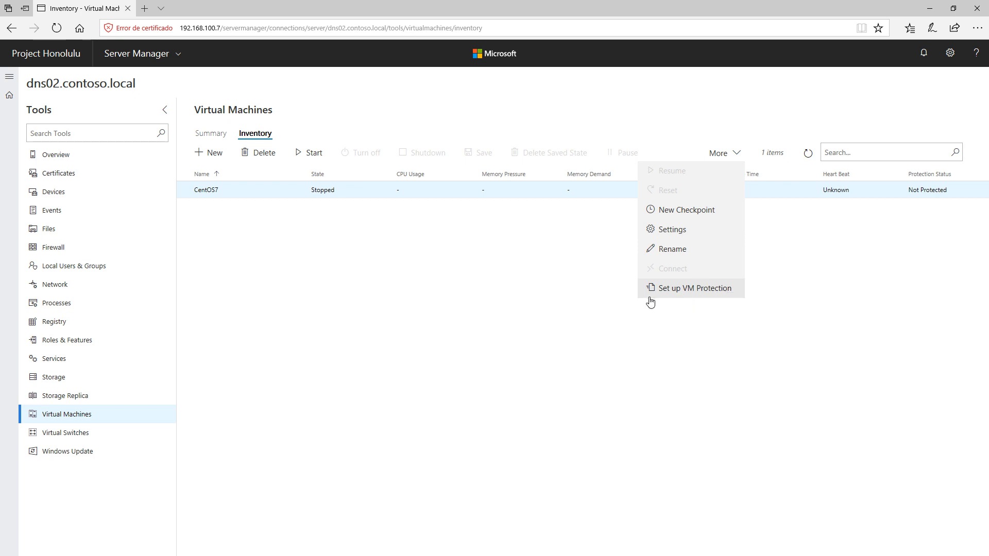
{"action": "left_click", "coordinate": [502, 287]}
Step: Open the details page of the CentOS7 virtual machine and dismiss the virtual disk error notifications
{"action": "left_click", "coordinate": [207, 190]}
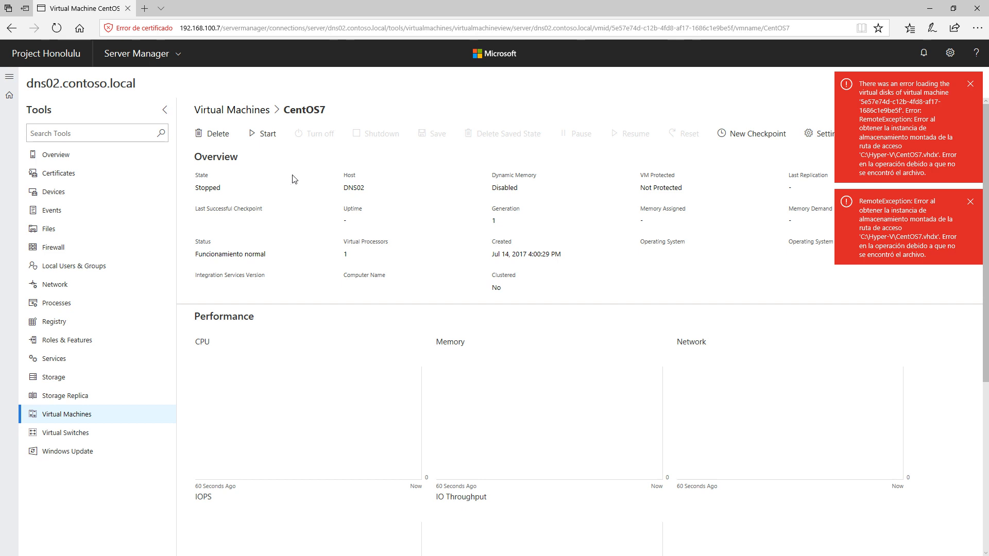
{"action": "left_click_drag", "start_coordinate": [368, 192], "coordinate": [343, 187]}
{"action": "left_click_drag", "start_coordinate": [508, 201], "coordinate": [484, 195]}
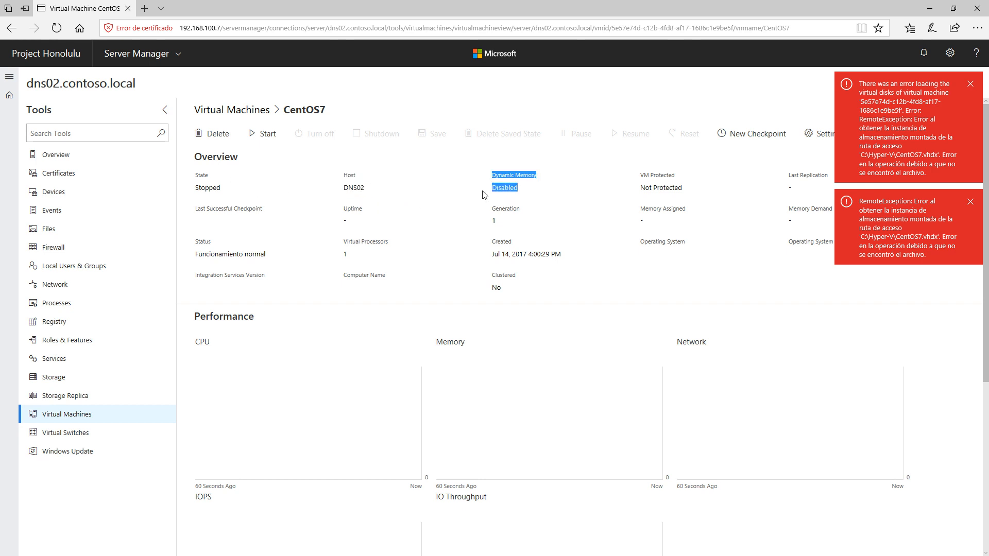
{"action": "left_click", "coordinate": [970, 83]}
{"action": "left_click", "coordinate": [971, 84]}
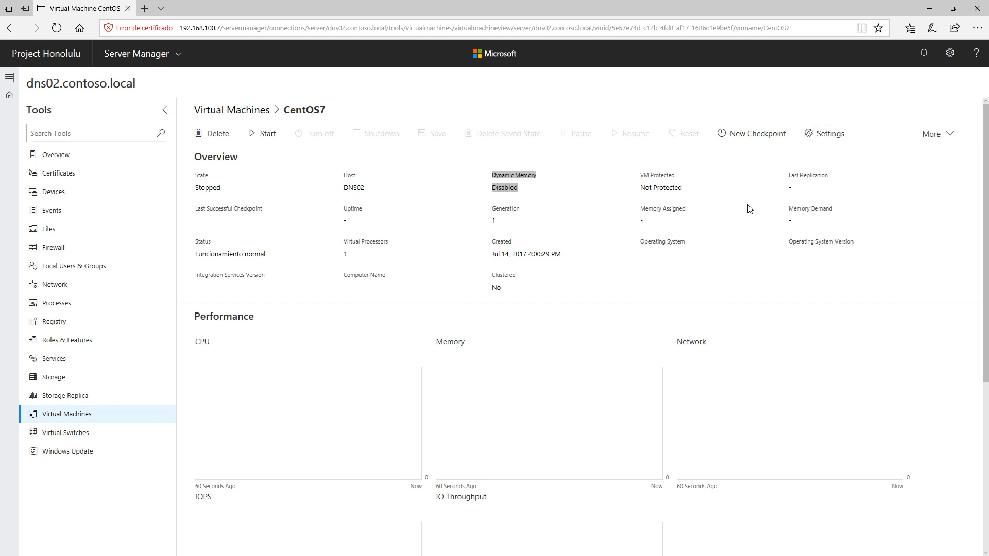
Step: Examine the VM protection, creation date, virtual processors and status in the CentOS7 overview
{"action": "left_click_drag", "start_coordinate": [681, 186], "coordinate": [645, 177]}
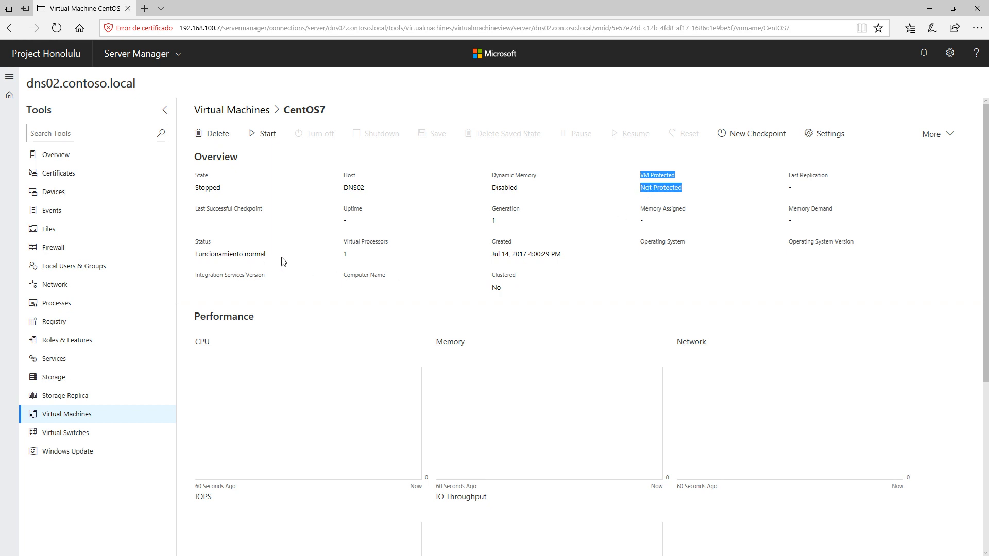
{"action": "left_click", "coordinate": [524, 254]}
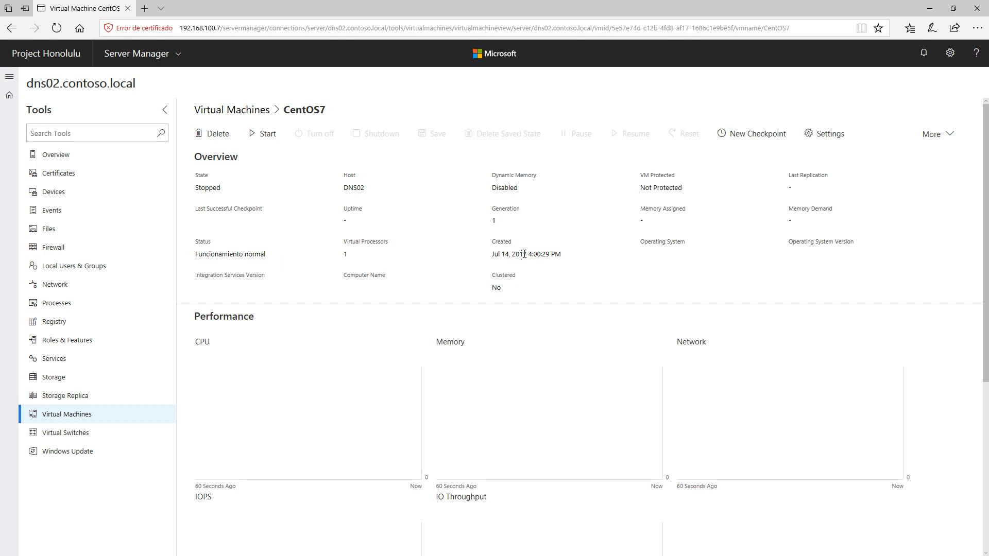
{"action": "triple_click", "coordinate": [523, 254]}
{"action": "triple_click", "coordinate": [351, 255]}
{"action": "left_click_drag", "start_coordinate": [262, 253], "coordinate": [193, 256]}
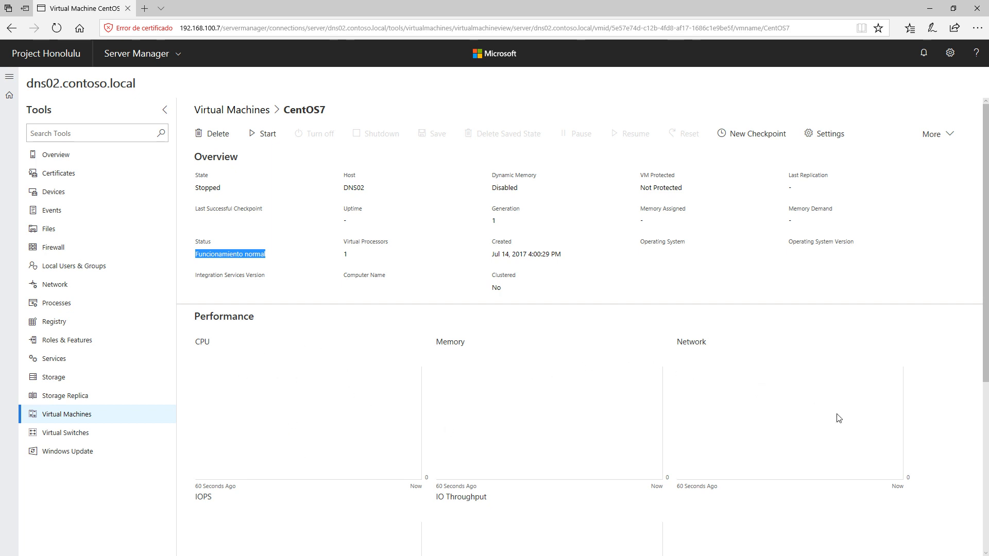
Step: Examine the performance charts, checkpoints and virtual hard disks listed for CentOS7
{"action": "scroll", "coordinate": [777, 407], "scroll_direction": "down", "scroll_amount": 5}
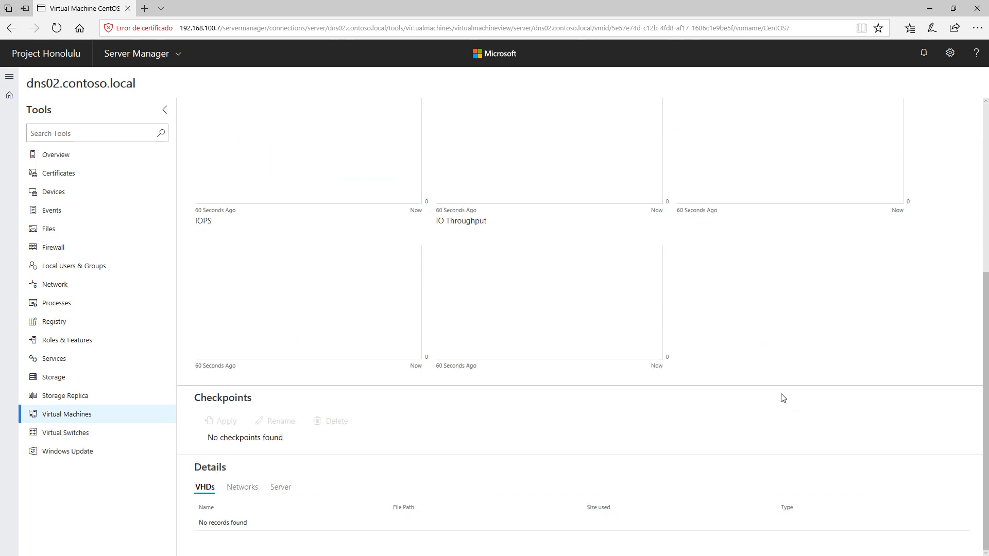
{"action": "scroll", "coordinate": [782, 399], "scroll_direction": "up", "scroll_amount": 2}
{"action": "scroll", "coordinate": [782, 396], "scroll_direction": "down", "scroll_amount": 2}
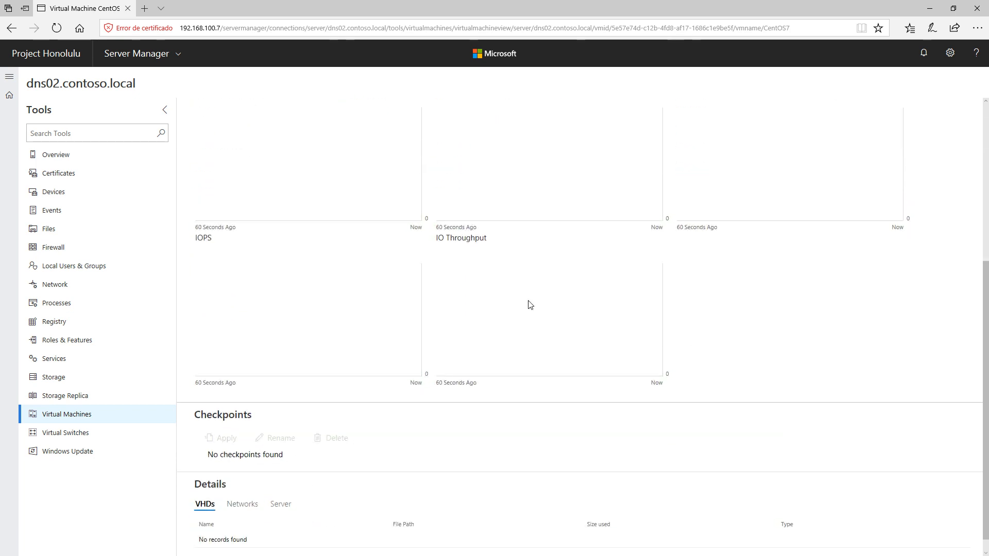
{"action": "scroll", "coordinate": [437, 451], "scroll_direction": "down", "scroll_amount": 1}
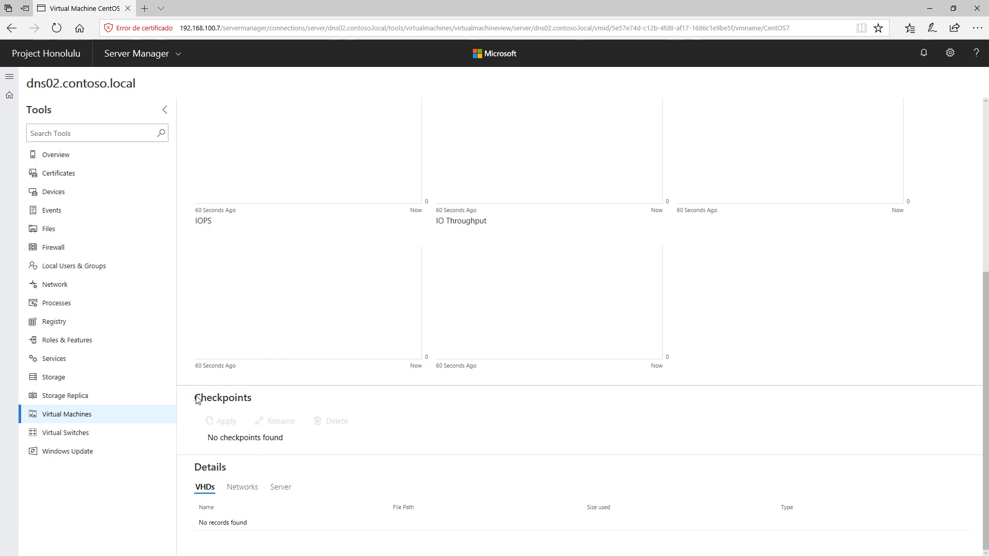
{"action": "left_click_drag", "start_coordinate": [196, 399], "coordinate": [257, 398]}
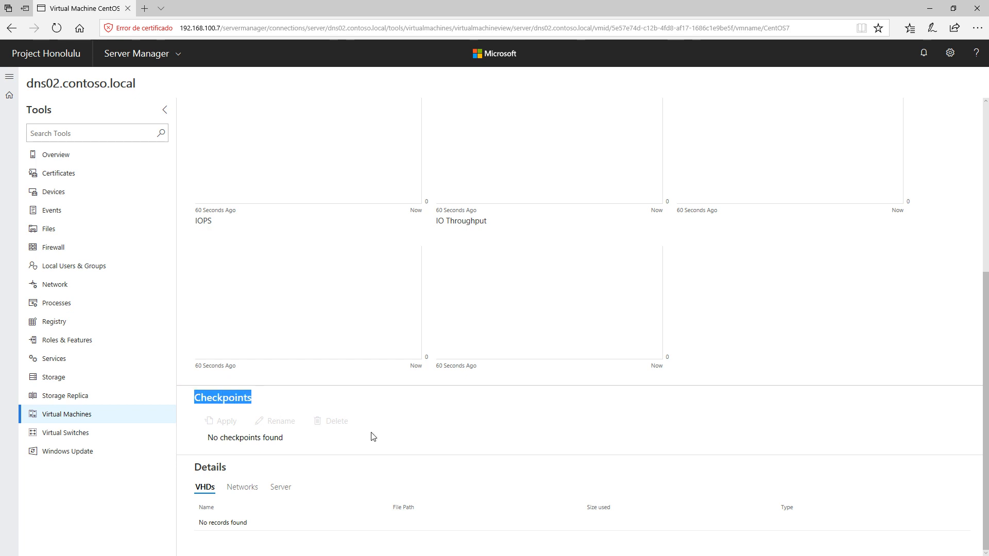
{"action": "left_click_drag", "start_coordinate": [286, 439], "coordinate": [204, 445]}
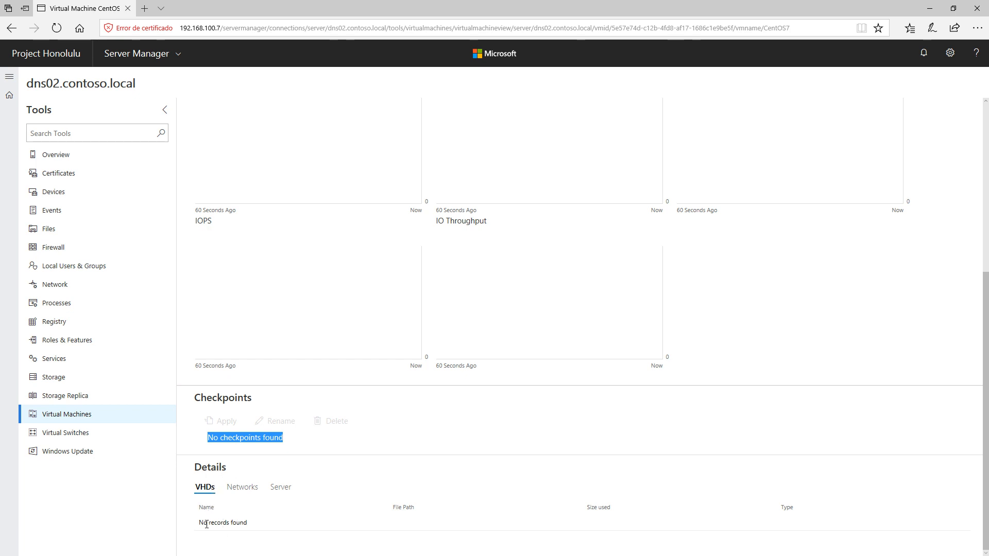
{"action": "left_click_drag", "start_coordinate": [206, 524], "coordinate": [262, 523]}
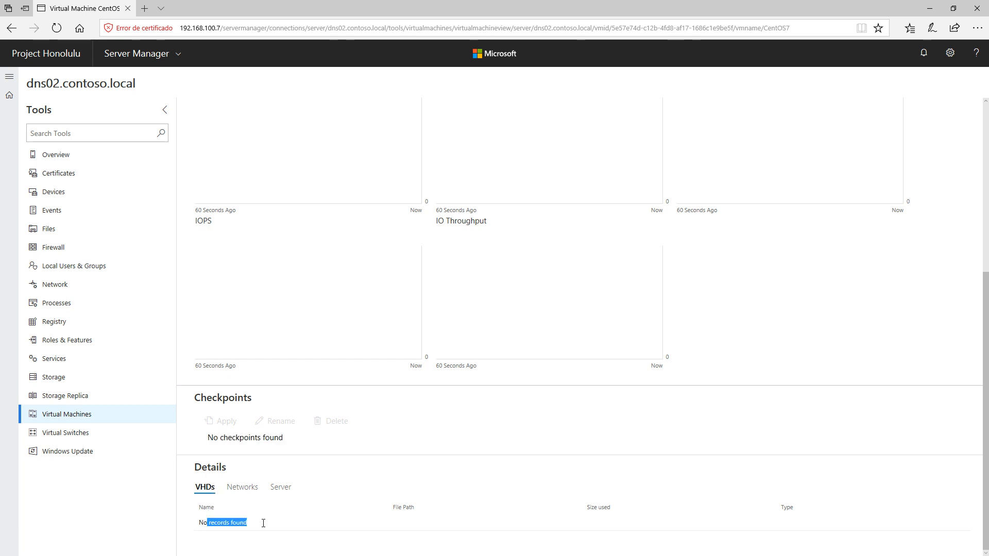
Step: Review the network adapter and host server details of CentOS7
{"action": "left_click", "coordinate": [242, 488]}
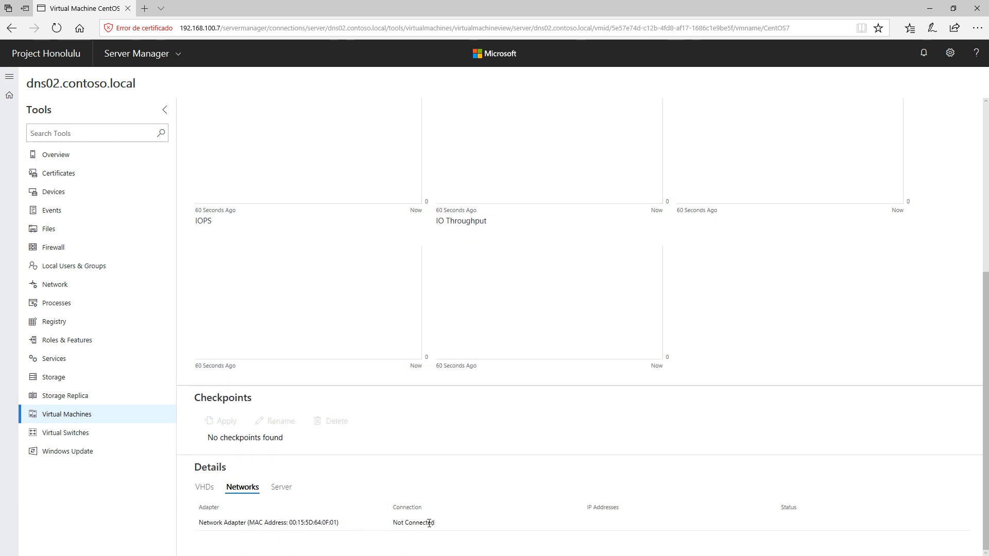
{"action": "left_click", "coordinate": [282, 487]}
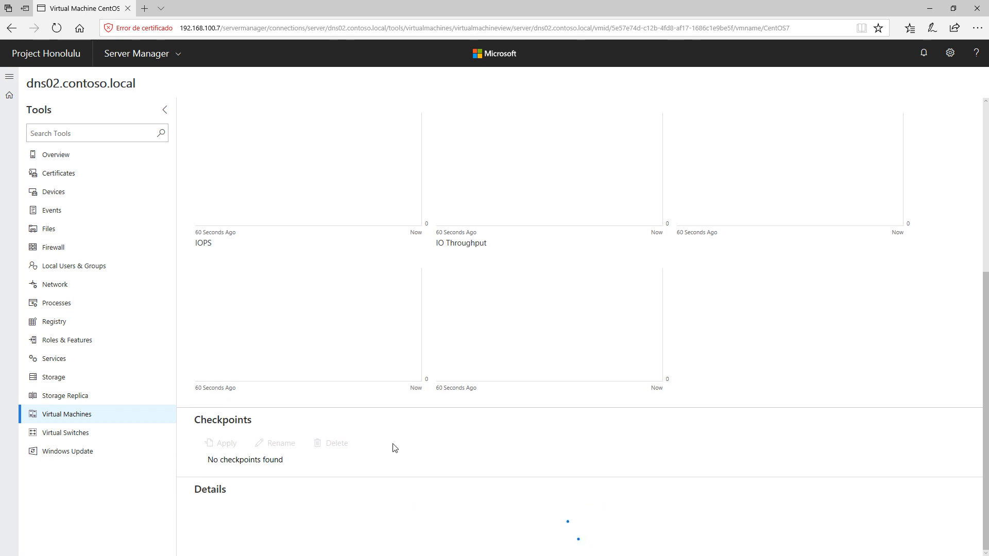
{"action": "scroll", "coordinate": [394, 453], "scroll_direction": "down", "scroll_amount": 1}
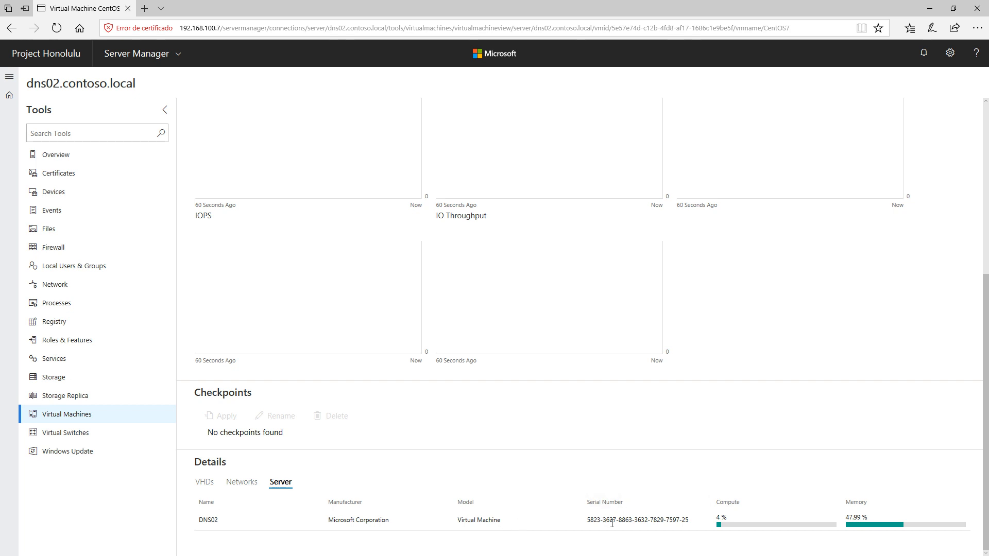
{"action": "left_click_drag", "start_coordinate": [649, 521], "coordinate": [664, 522]}
{"action": "scroll", "coordinate": [612, 443], "scroll_direction": "up", "scroll_amount": 3}
{"action": "scroll", "coordinate": [611, 443], "scroll_direction": "up", "scroll_amount": 2}
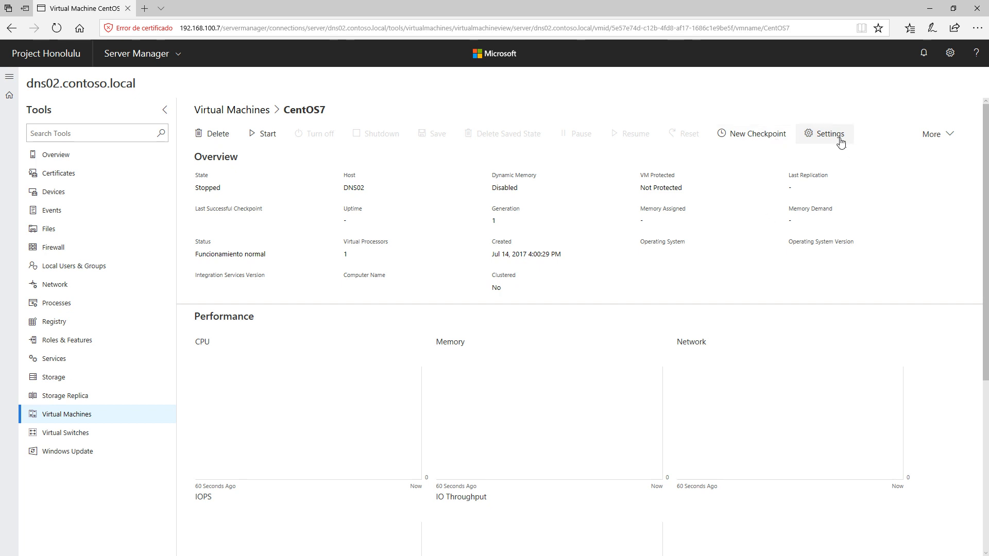
Step: Open the CentOS7 settings and change the virtual machine's name to CentOS7Hunolulu
{"action": "left_click", "coordinate": [822, 138]}
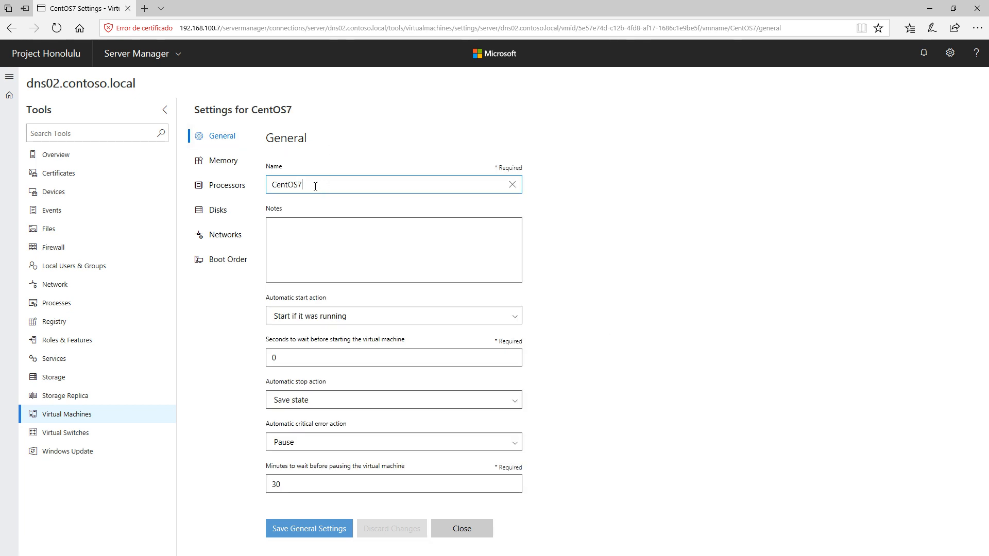
{"action": "type", "text": "Ho"}
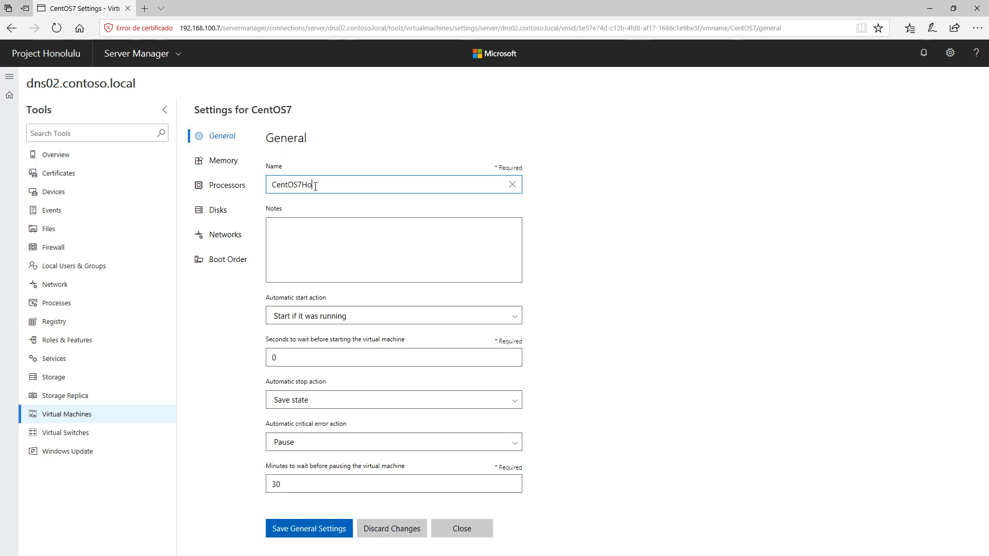
{"action": "type", "text": "nolul"}
{"action": "type", "text": "ulu"}
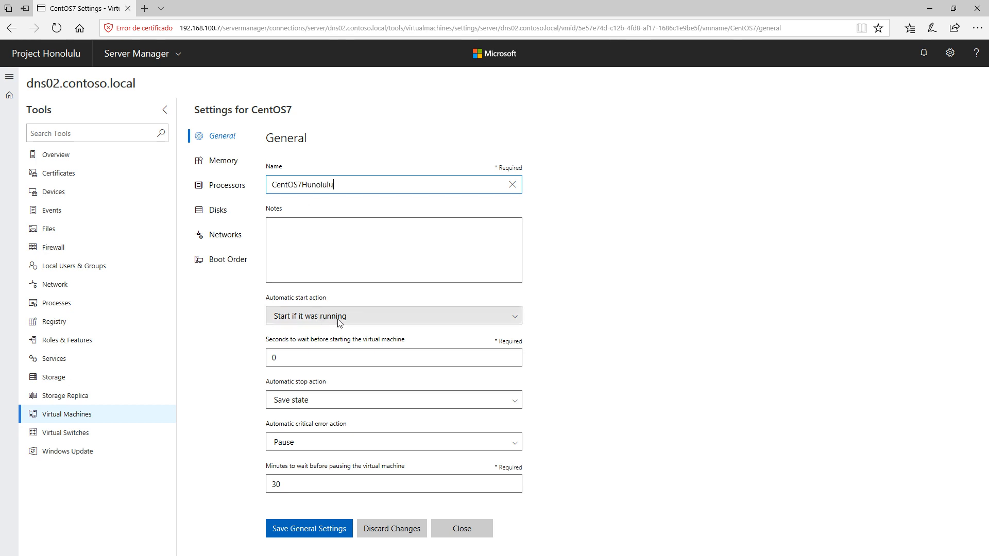
{"action": "left_click", "coordinate": [319, 321]}
{"action": "left_click", "coordinate": [301, 315]}
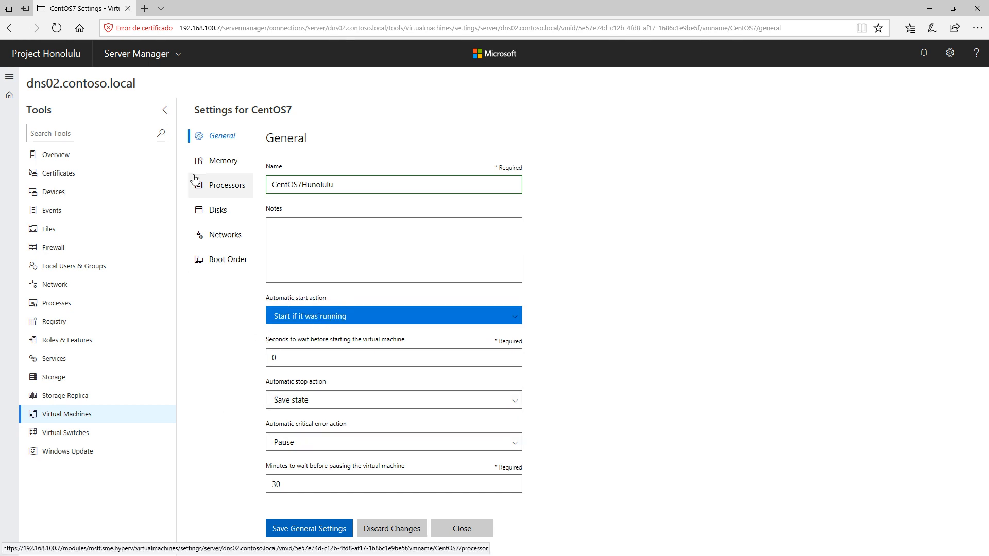
Step: Check the processor settings, then remove the C:\Hyper-V\CentOS7.vhdx hard disk on IDE controller 0 from the disk settings
{"action": "left_click", "coordinate": [213, 185]}
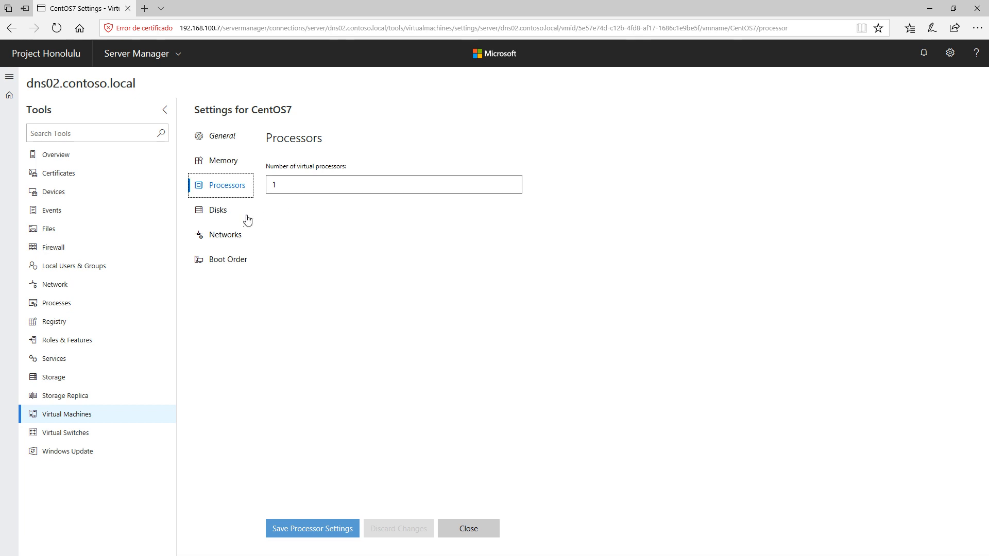
{"action": "left_click", "coordinate": [226, 211]}
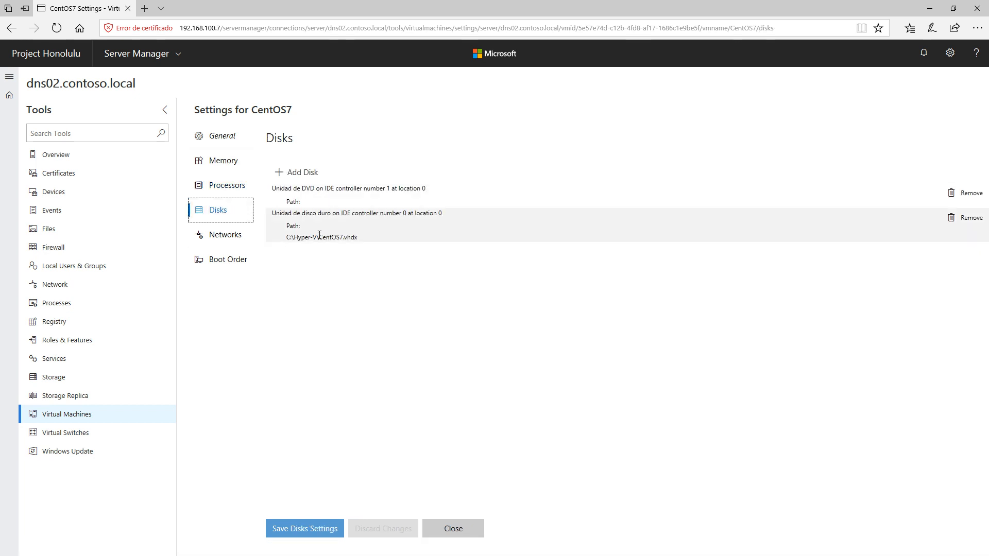
{"action": "left_click", "coordinate": [972, 220]}
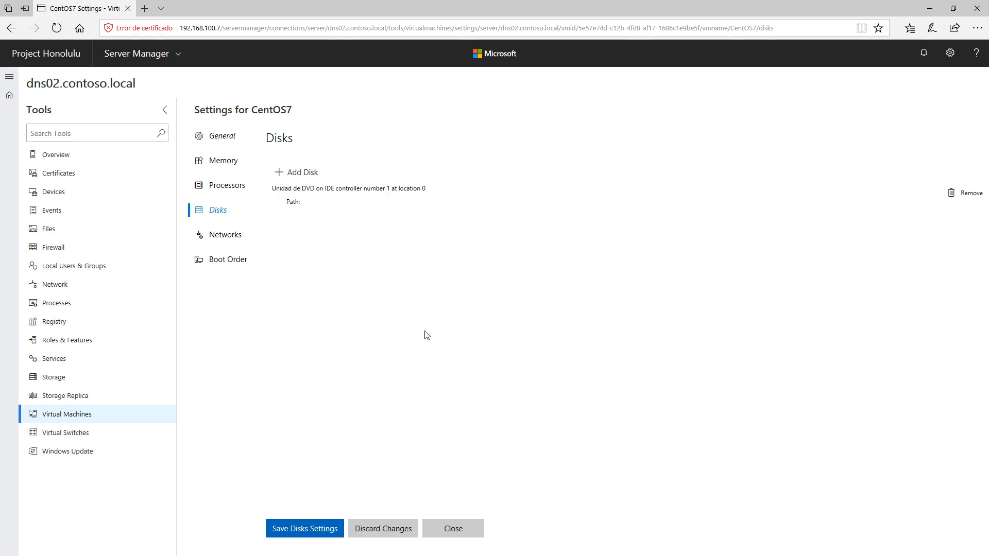
Step: Review the network adapter's virtual switch options and the boot order of CentOS7
{"action": "left_click", "coordinate": [227, 238]}
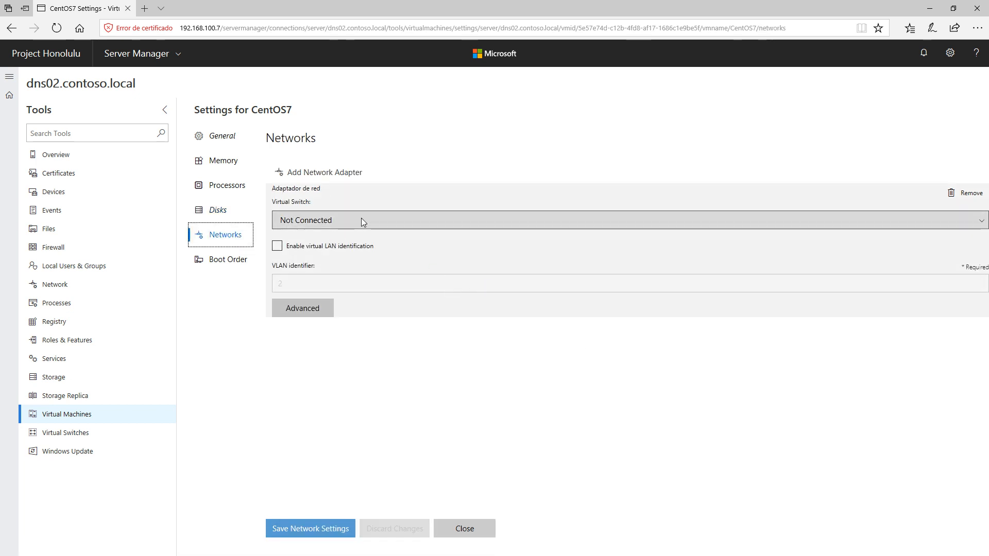
{"action": "left_click", "coordinate": [363, 222]}
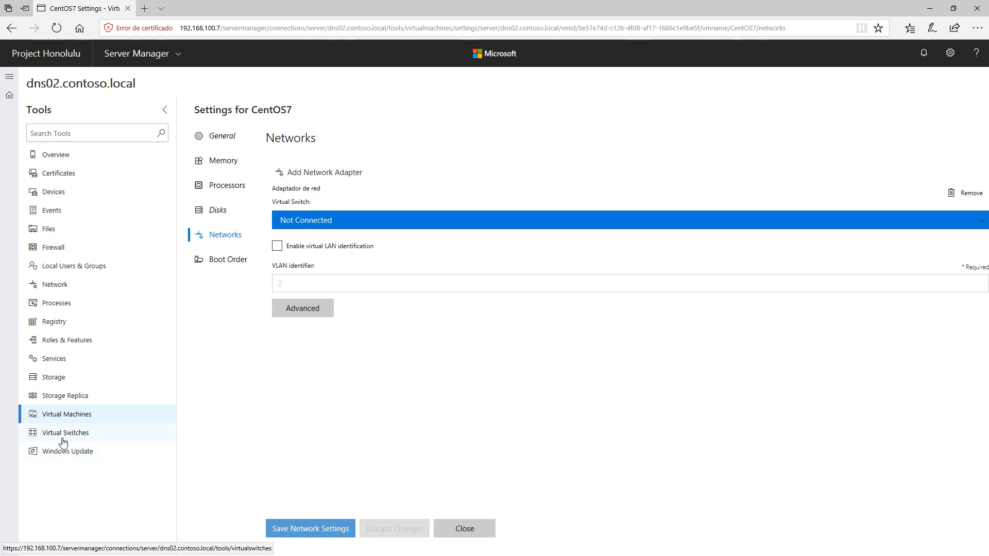
{"action": "left_click", "coordinate": [227, 264]}
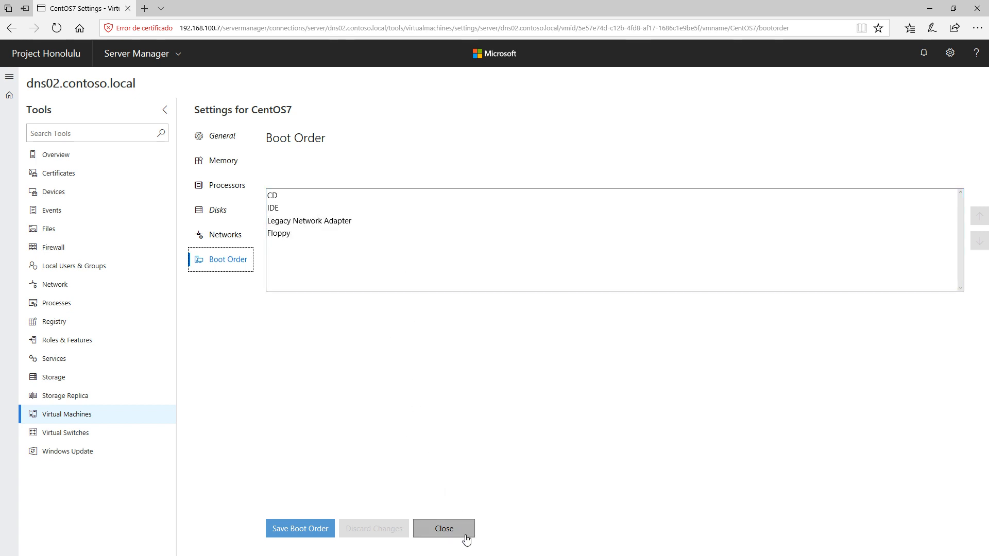
Step: Save the pending general settings and disk settings of the virtual machine
{"action": "left_click", "coordinate": [222, 135]}
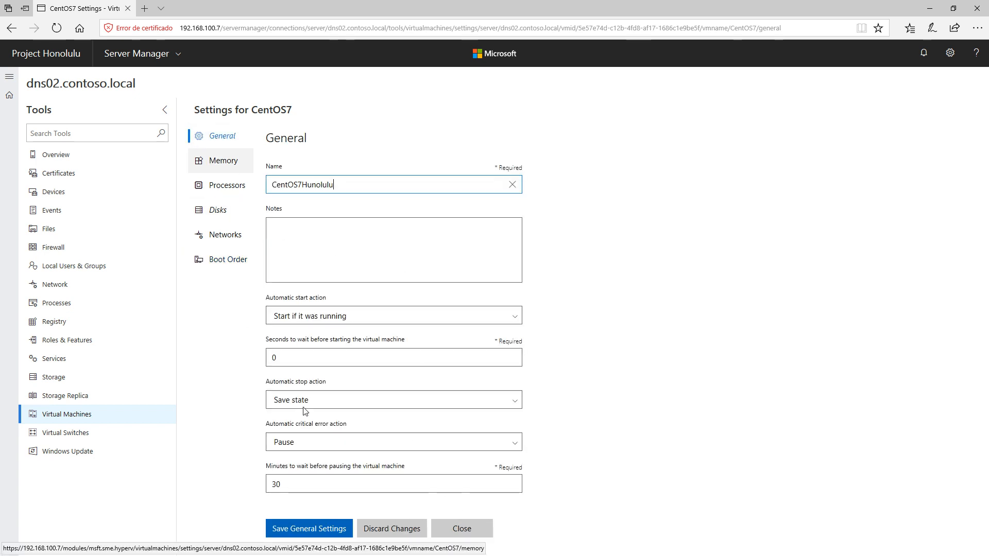
{"action": "left_click", "coordinate": [307, 529]}
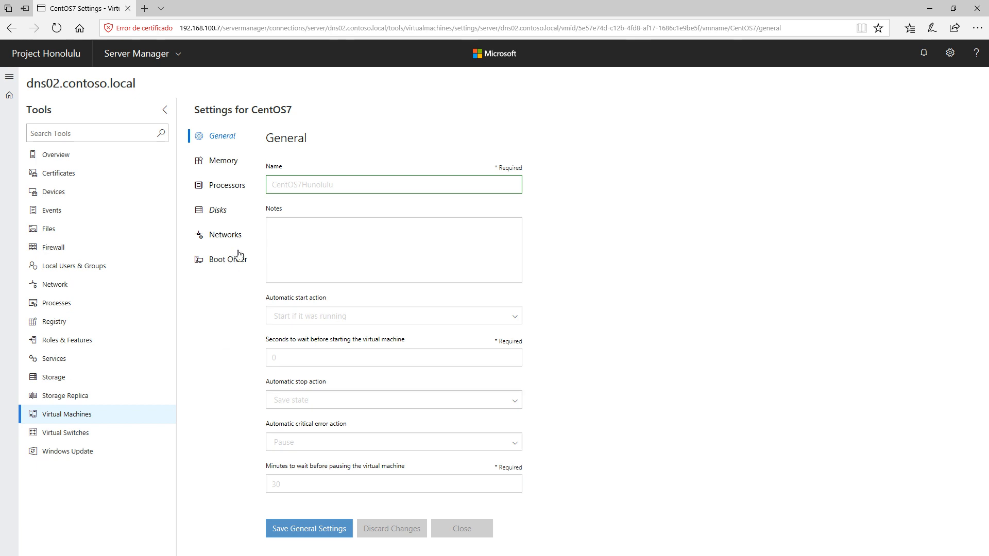
{"action": "left_click", "coordinate": [215, 212]}
{"action": "left_click", "coordinate": [304, 529]}
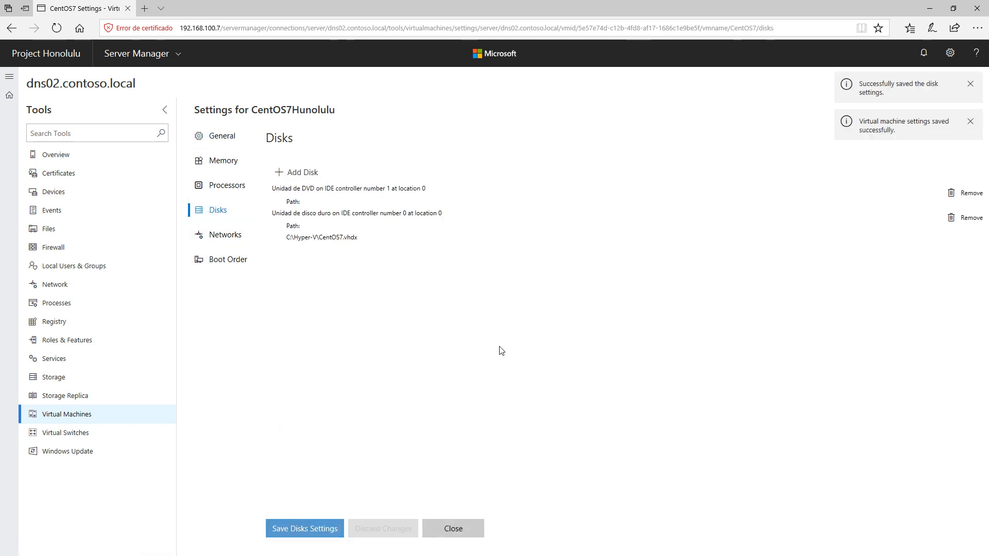
Step: Return from the settings to the virtual machine inventory and start a new virtual machine named Honolulu with type Generation 2
{"action": "left_click", "coordinate": [469, 528]}
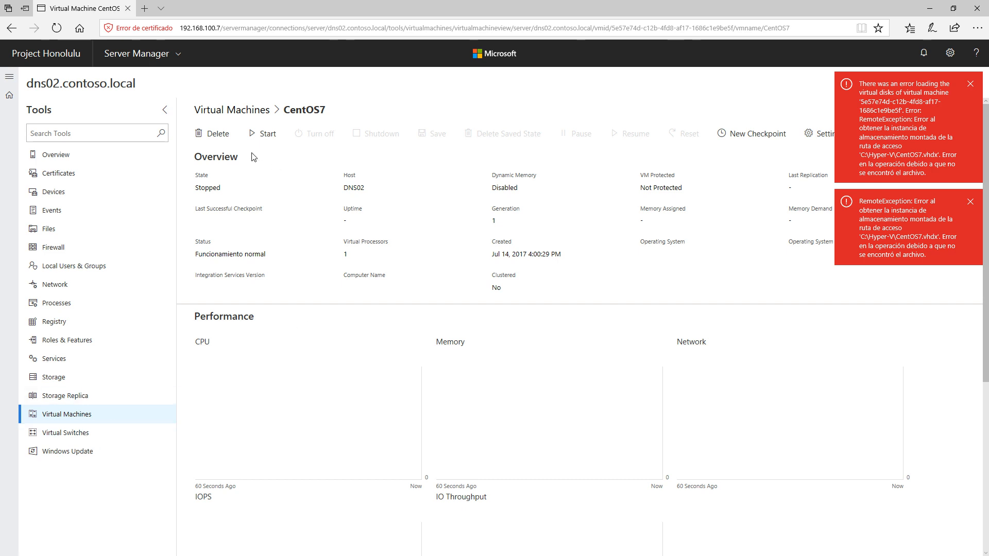
{"action": "left_click", "coordinate": [233, 111]}
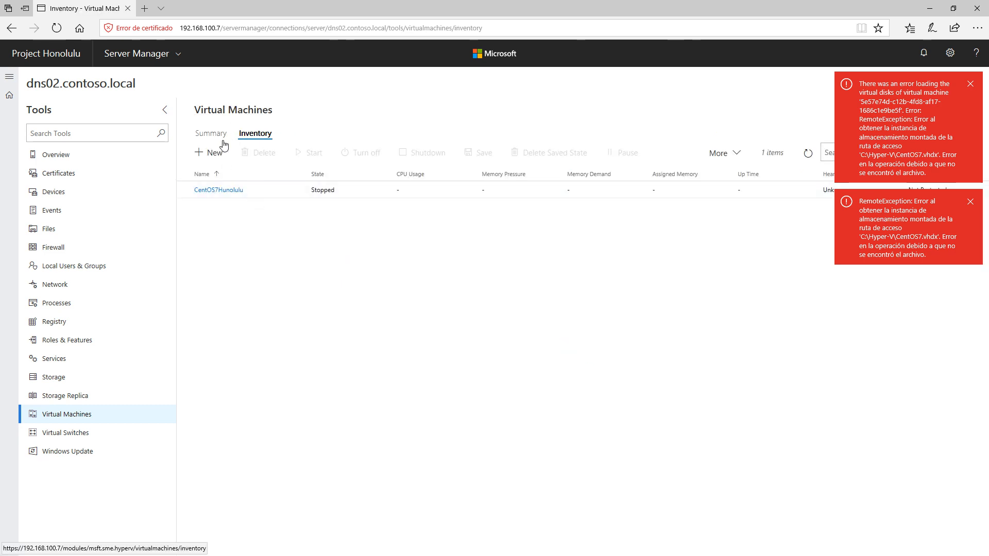
{"action": "left_click", "coordinate": [212, 152]}
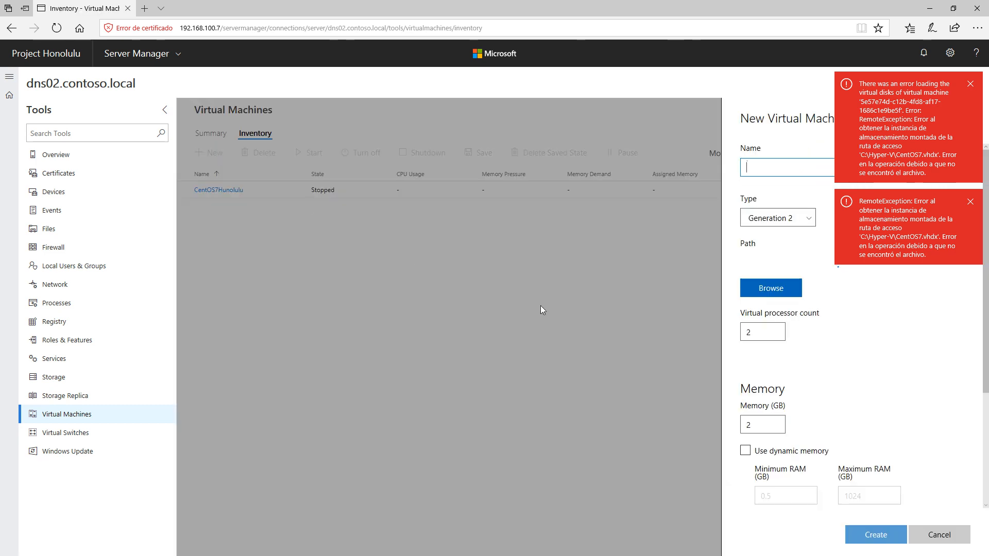
{"action": "left_click", "coordinate": [969, 83]}
{"action": "left_click", "coordinate": [970, 83]}
{"action": "left_click", "coordinate": [800, 168]}
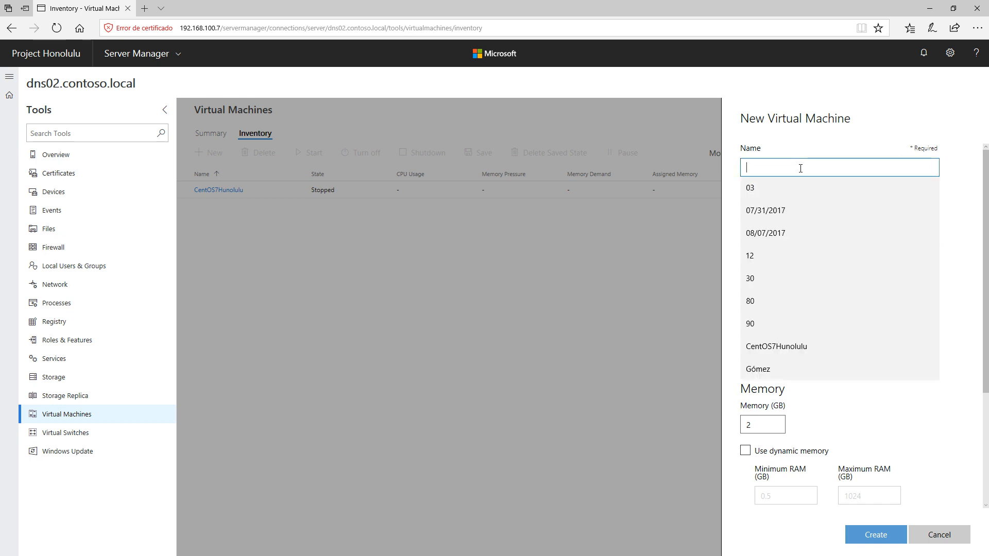
{"action": "type", "text": "Honolulu"}
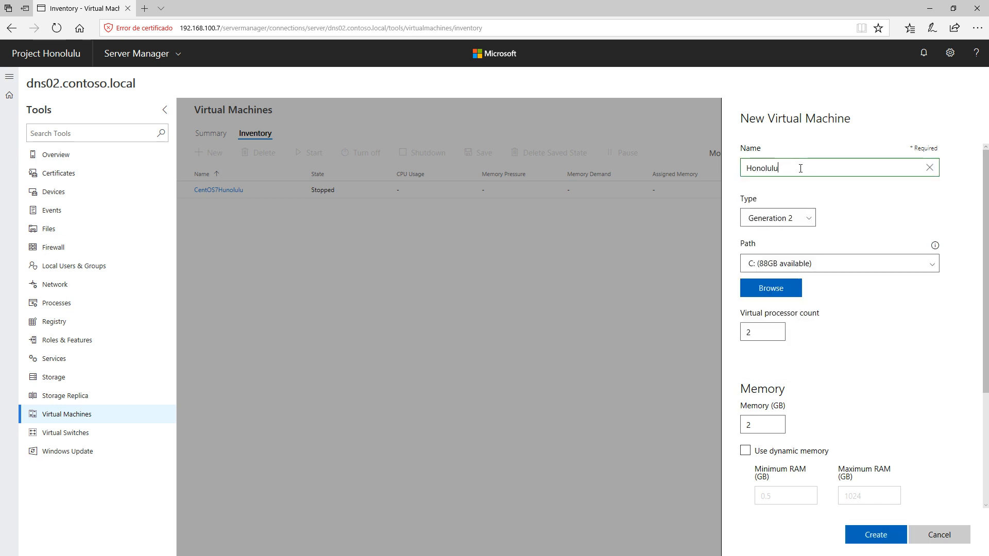
{"action": "left_click", "coordinate": [806, 216]}
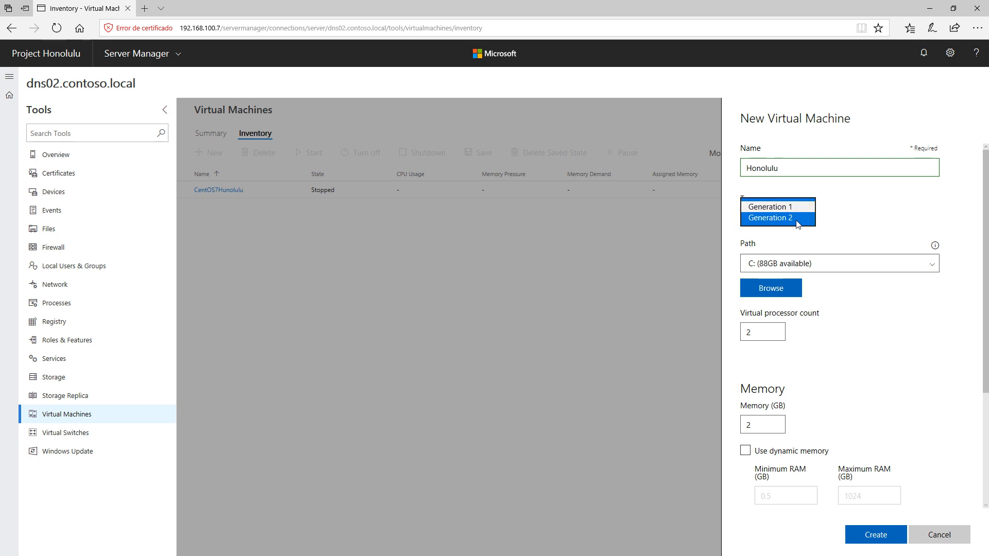
{"action": "left_click", "coordinate": [796, 220]}
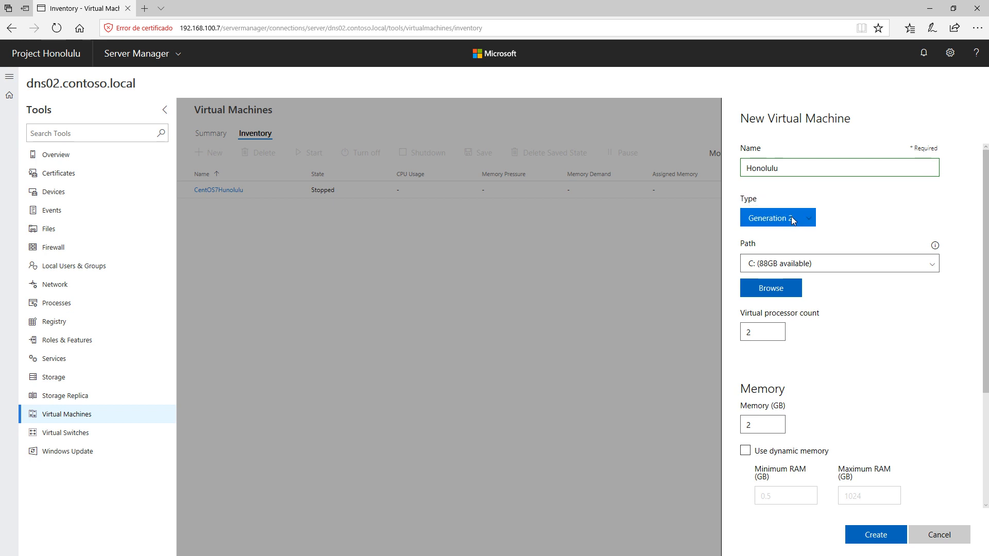
Step: Set the new virtual machine's configuration path to the C:\Hyper-V folder
{"action": "left_click", "coordinate": [836, 266]}
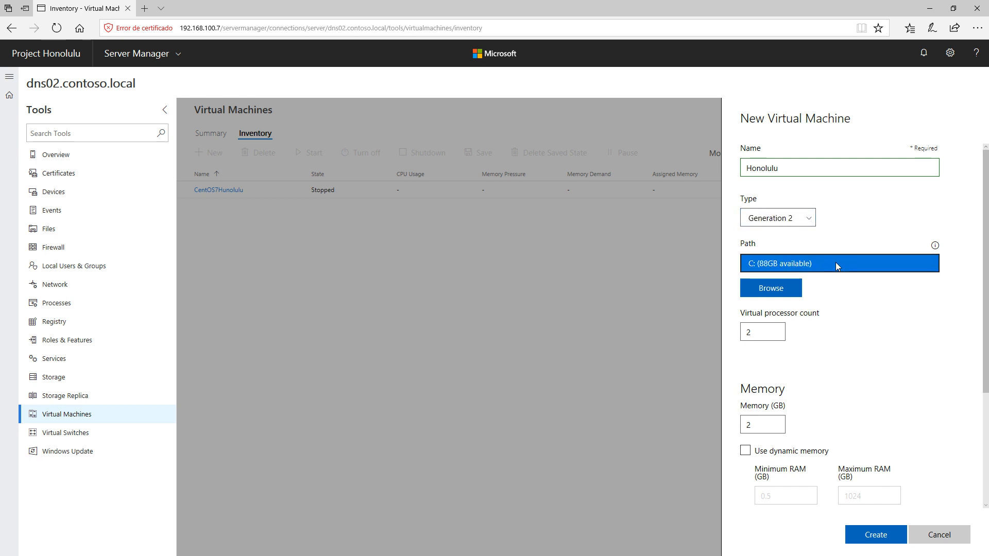
{"action": "left_click", "coordinate": [801, 294]}
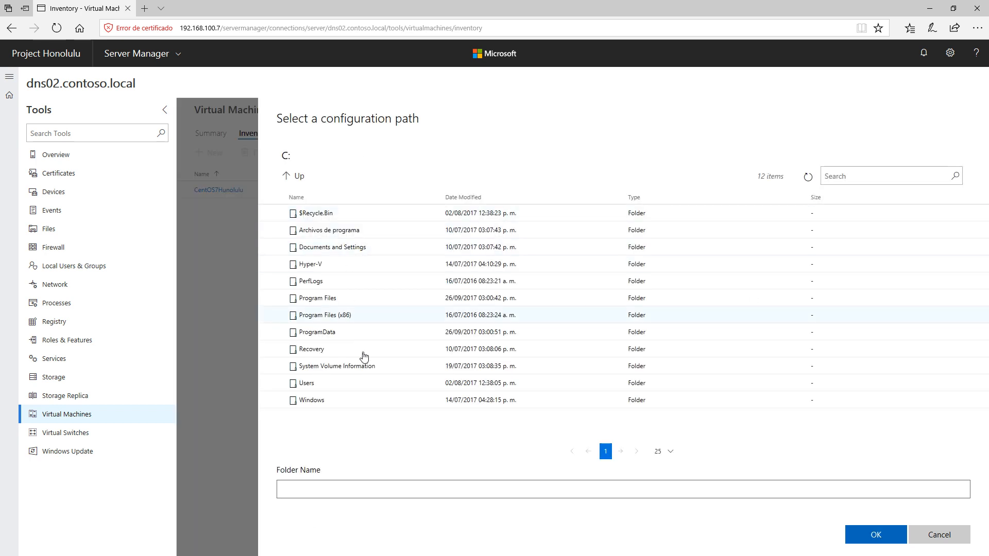
{"action": "left_click", "coordinate": [311, 264]}
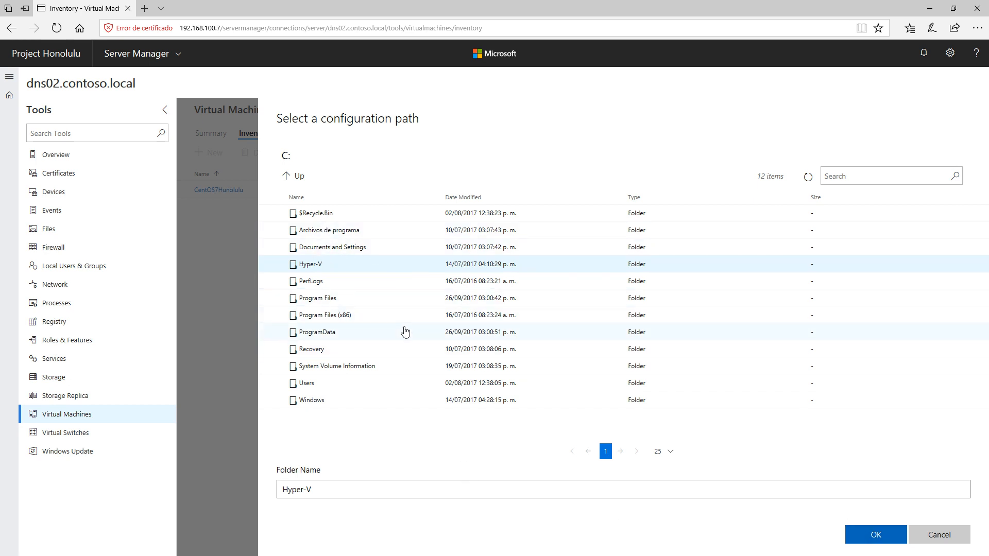
{"action": "left_click", "coordinate": [877, 534]}
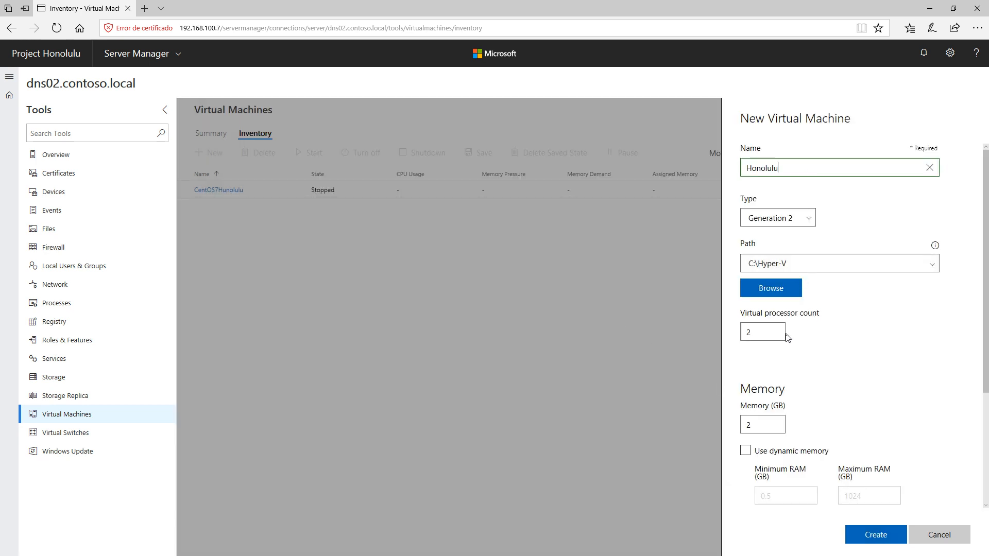
Step: Set the new virtual machine's virtual processor count to 1
{"action": "left_click", "coordinate": [758, 332]}
{"action": "key", "text": "BackSpace"}
{"action": "type", "text": "1"}
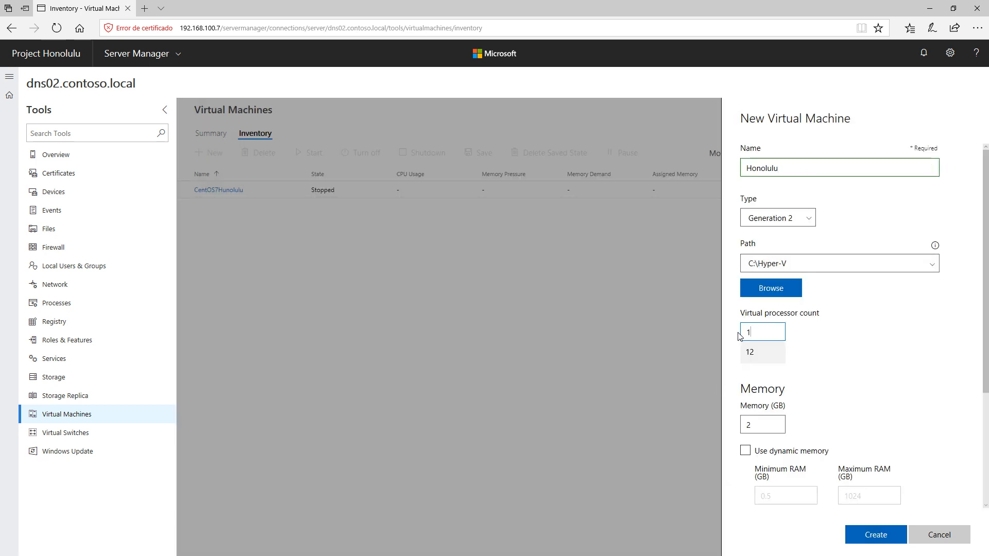
{"action": "left_click", "coordinate": [844, 372]}
Step: Enable dynamic memory for the new virtual machine and set its minimum RAM to 1024
{"action": "scroll", "coordinate": [837, 364], "scroll_direction": "down", "scroll_amount": 3}
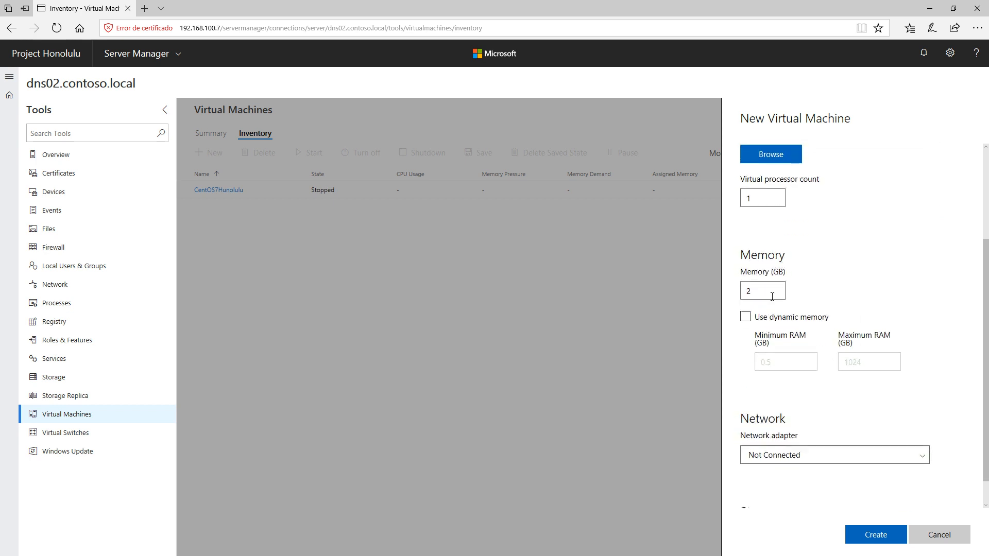
{"action": "left_click", "coordinate": [746, 317]}
{"action": "left_click_drag", "start_coordinate": [774, 363], "coordinate": [750, 366]}
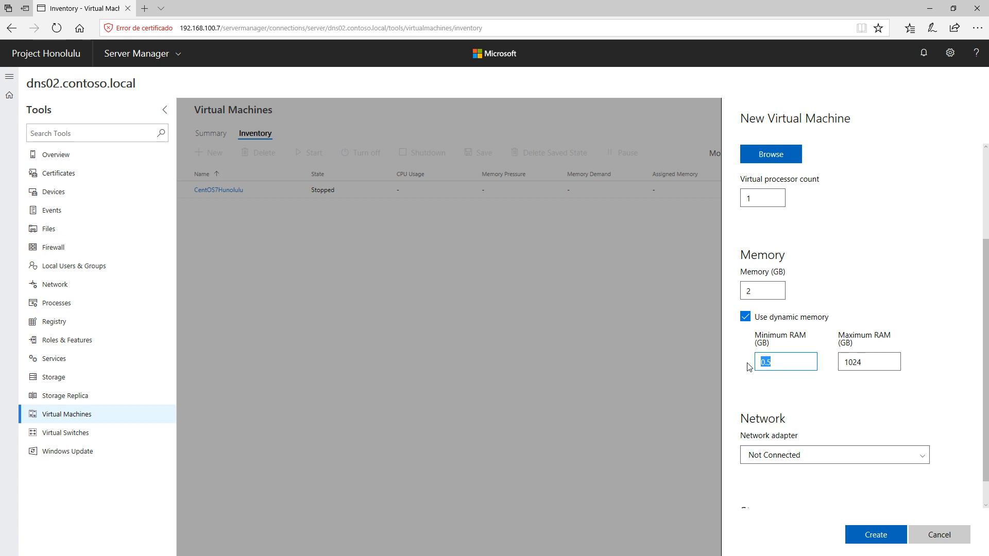
{"action": "type", "text": "105"}
{"action": "key", "text": "BackSpace"}
{"action": "type", "text": "24"}
Step: Set the maximum RAM of the dynamic memory to 2048
{"action": "left_click", "coordinate": [840, 363]}
{"action": "double_click", "coordinate": [839, 363]}
{"action": "type", "text": "24"}
{"action": "key", "text": "BackSpace"}
{"action": "type", "text": "0"}
{"action": "type", "text": "28"}
{"action": "key", "text": "BackSpace"}
{"action": "key", "text": "BackSpace"}
{"action": "type", "text": "48"}
Step: Check which network adapter options are offered for the new virtual machine
{"action": "left_click", "coordinate": [871, 451]}
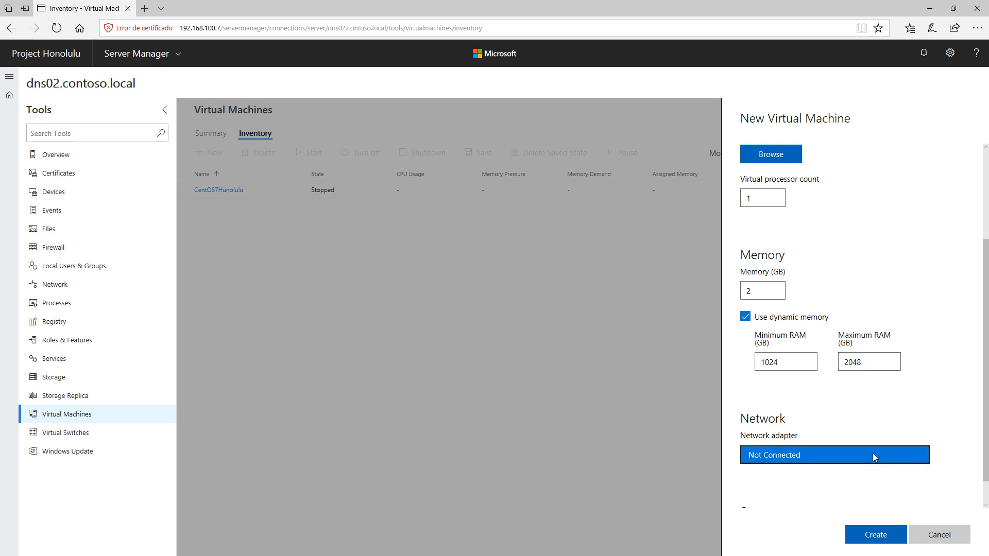
{"action": "left_click", "coordinate": [859, 421]}
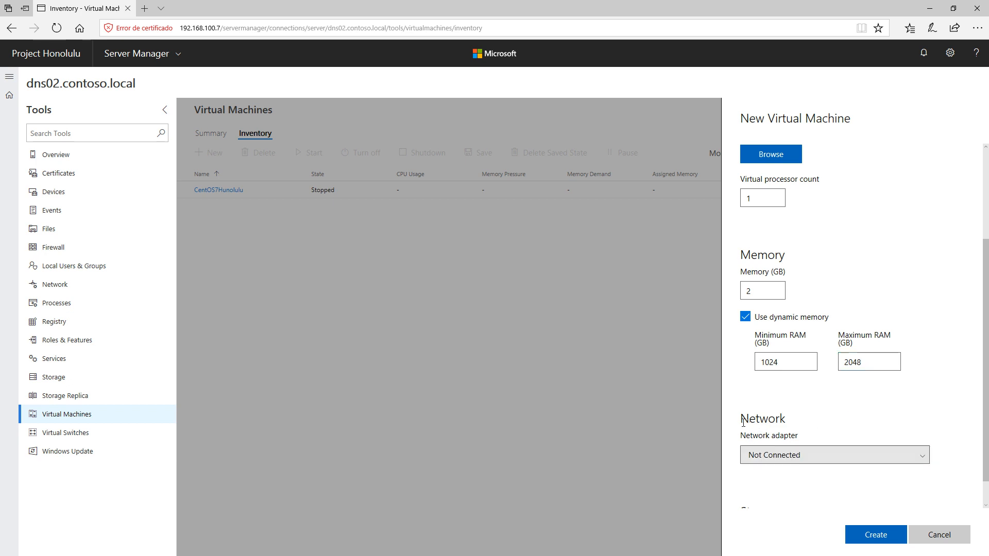
{"action": "left_click_drag", "start_coordinate": [742, 419], "coordinate": [808, 418]}
{"action": "left_click", "coordinate": [799, 456]}
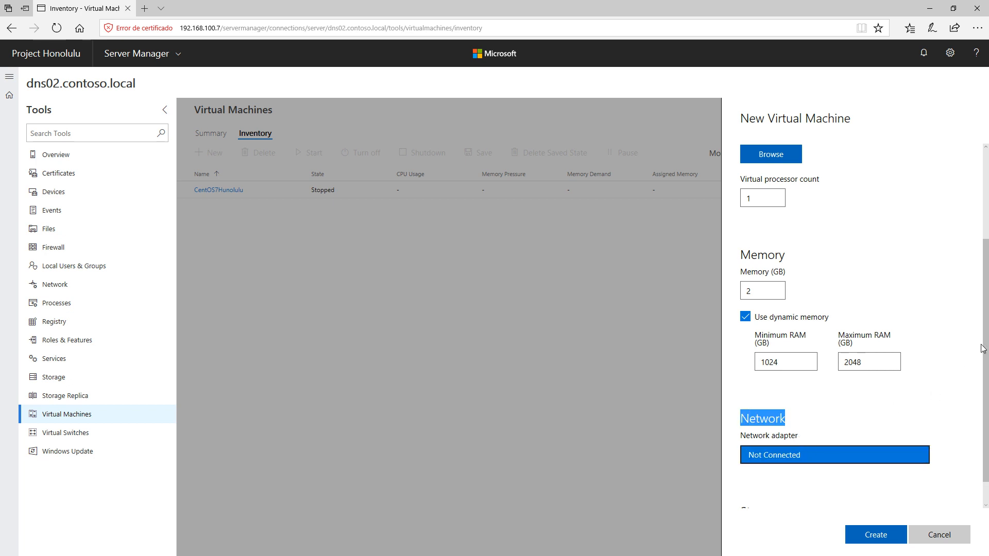
Step: Add a disk to the new virtual machine as an empty virtual hard disk with a size of 100 GB
{"action": "left_click_drag", "start_coordinate": [984, 370], "coordinate": [972, 401]}
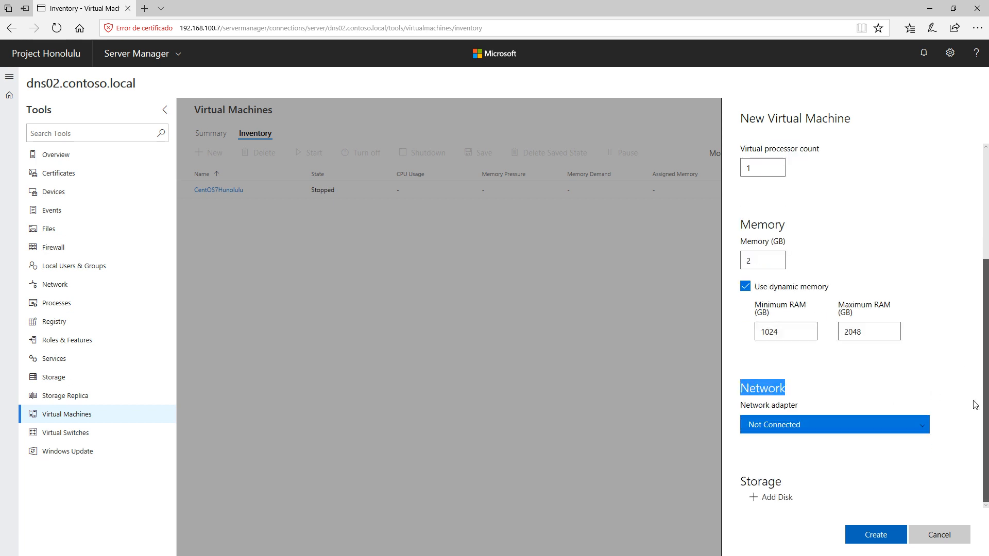
{"action": "left_click", "coordinate": [757, 497]}
{"action": "scroll", "coordinate": [850, 462], "scroll_direction": "down", "scroll_amount": 4}
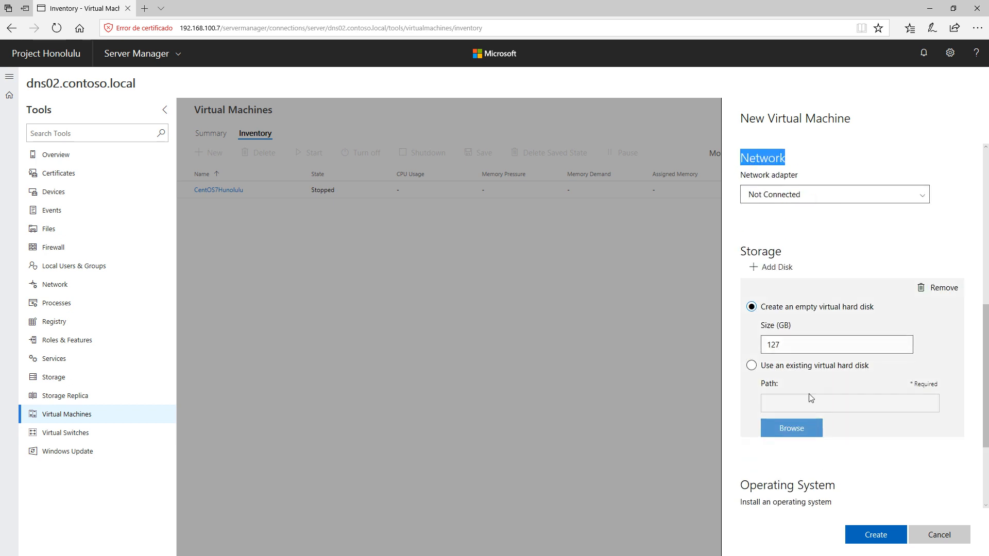
{"action": "scroll", "coordinate": [810, 397], "scroll_direction": "down", "scroll_amount": 1}
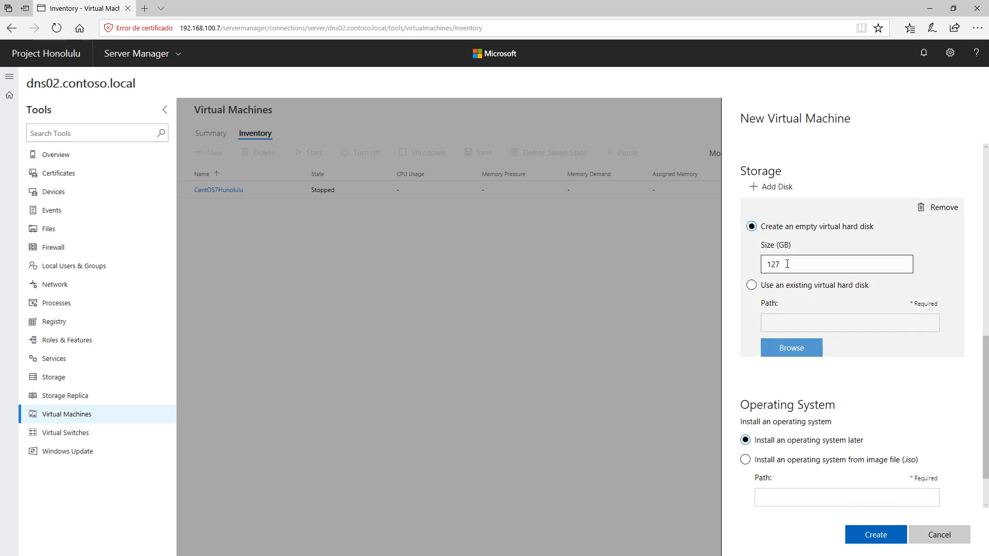
{"action": "left_click_drag", "start_coordinate": [781, 264], "coordinate": [759, 265]}
{"action": "type", "text": "100"}
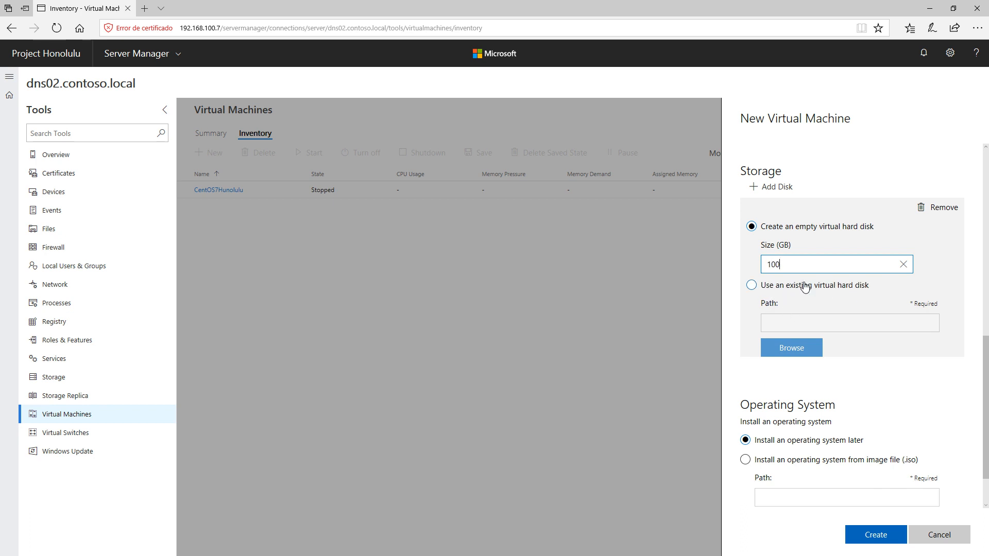
{"action": "scroll", "coordinate": [813, 292], "scroll_direction": "down", "scroll_amount": 1}
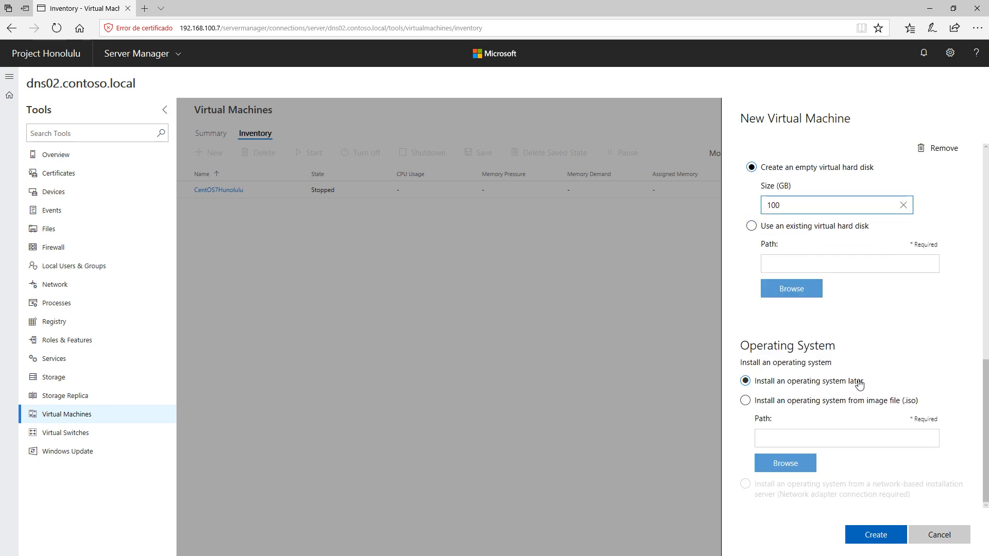
{"action": "left_click", "coordinate": [787, 402]}
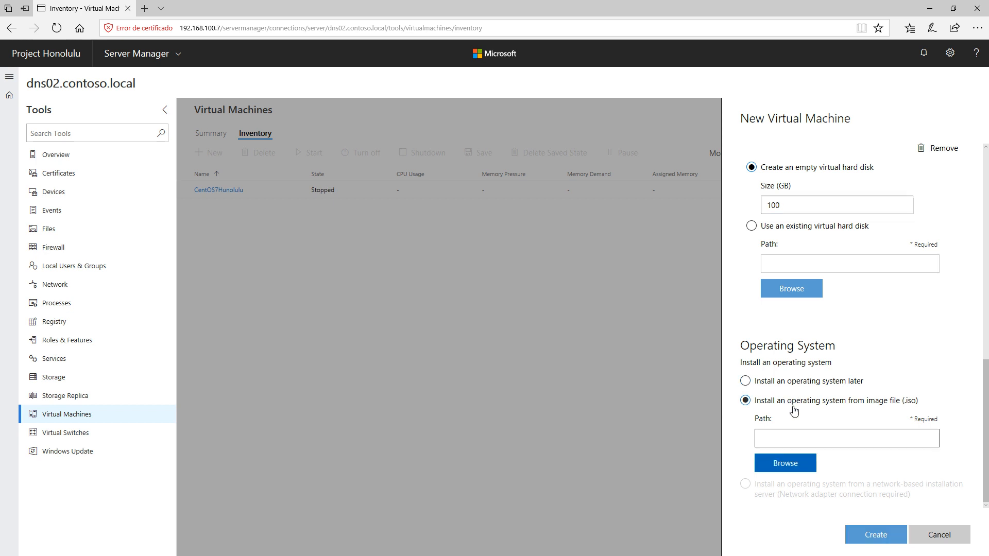
{"action": "left_click", "coordinate": [788, 465]}
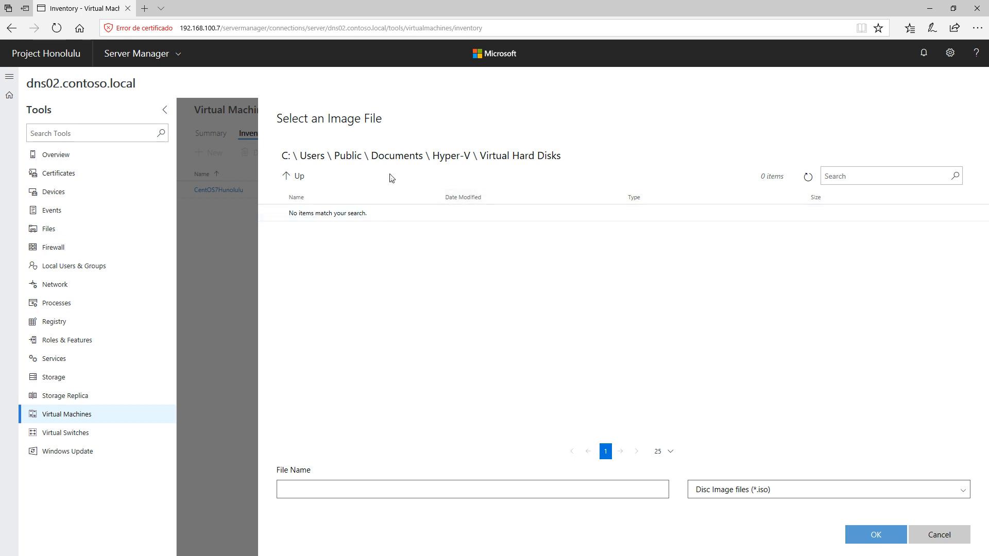
{"action": "left_click", "coordinate": [392, 158]}
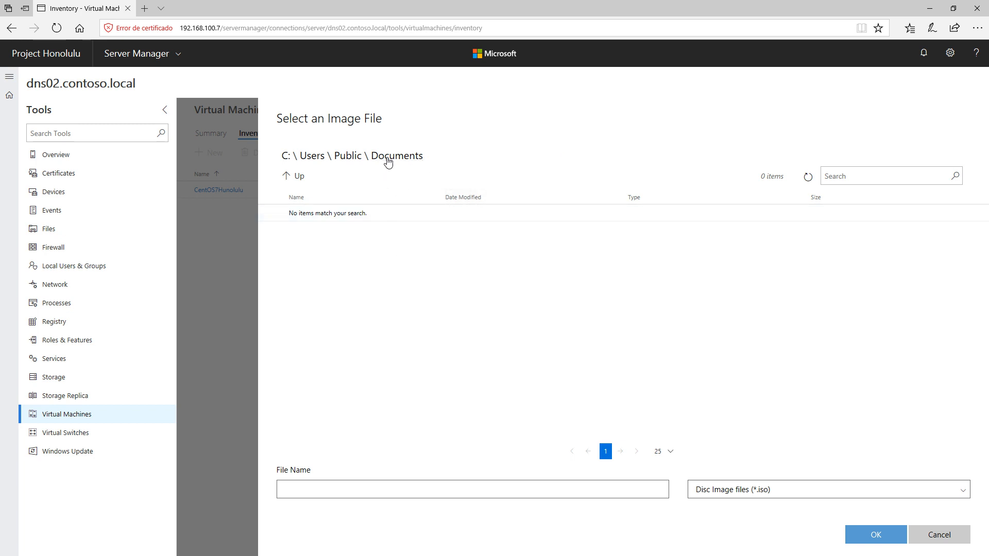
{"action": "left_click", "coordinate": [337, 157]}
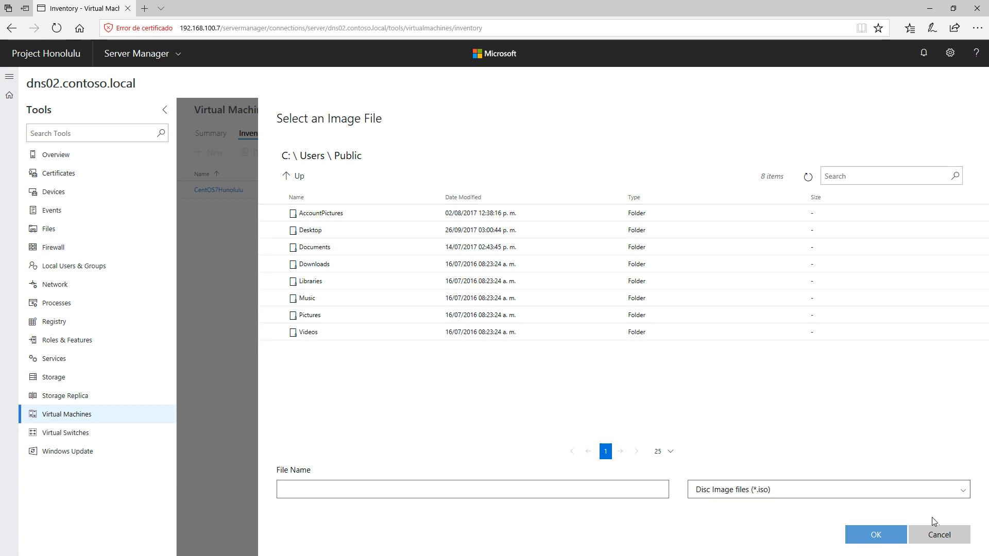
{"action": "left_click", "coordinate": [938, 535]}
Step: Choose to install an operating system later and submit the creation of the Honolulu virtual machine
{"action": "scroll", "coordinate": [863, 394], "scroll_direction": "down", "scroll_amount": 6}
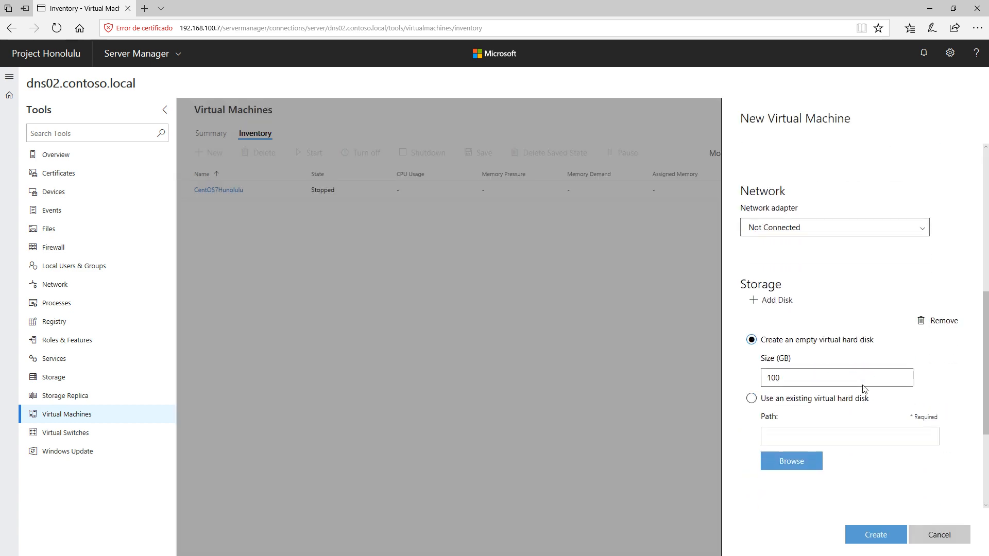
{"action": "scroll", "coordinate": [863, 390], "scroll_direction": "down", "scroll_amount": 3}
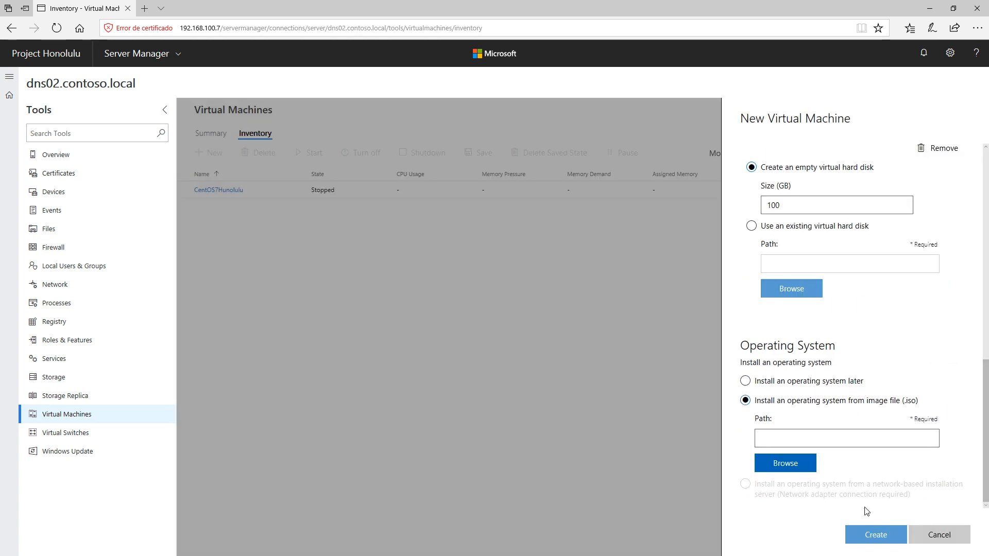
{"action": "left_click", "coordinate": [786, 386]}
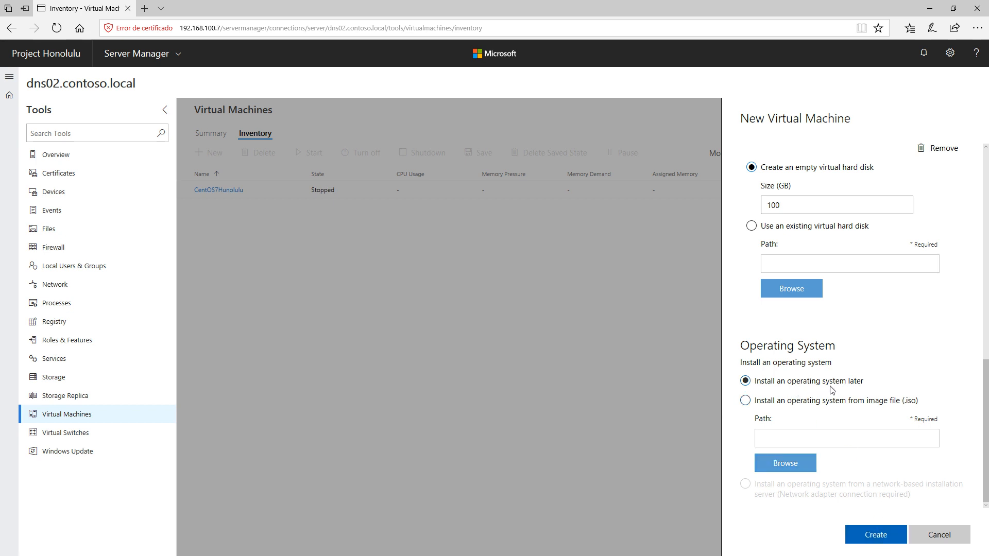
{"action": "left_click", "coordinate": [883, 538]}
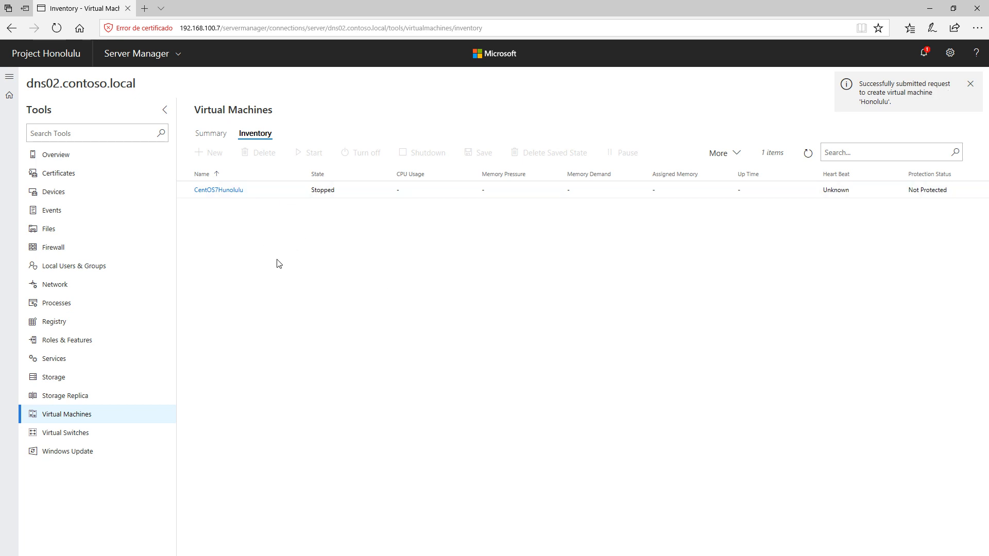
Step: Check the notifications, open the Honolulu virtual machine's overview and dismiss the creation error message
{"action": "left_click", "coordinate": [923, 54]}
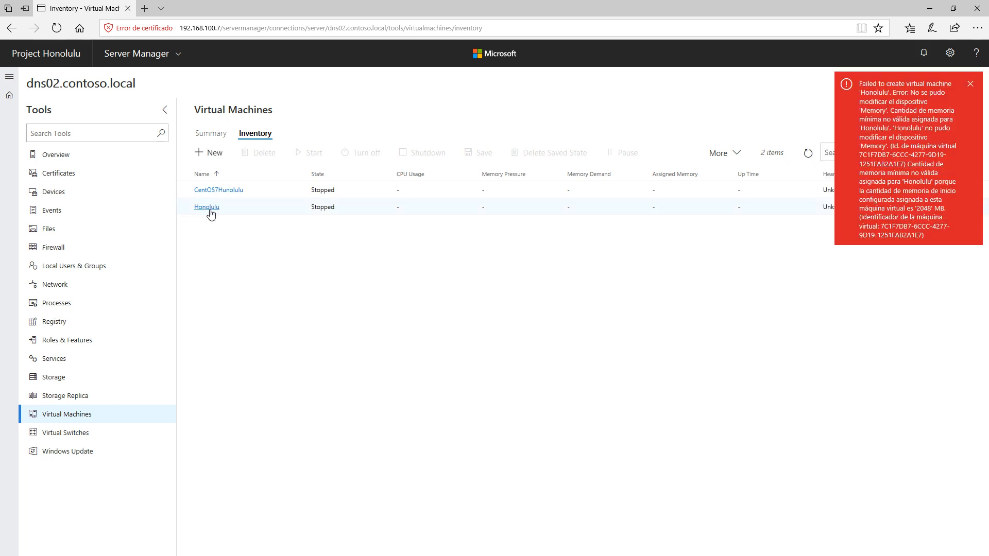
{"action": "left_click", "coordinate": [207, 207]}
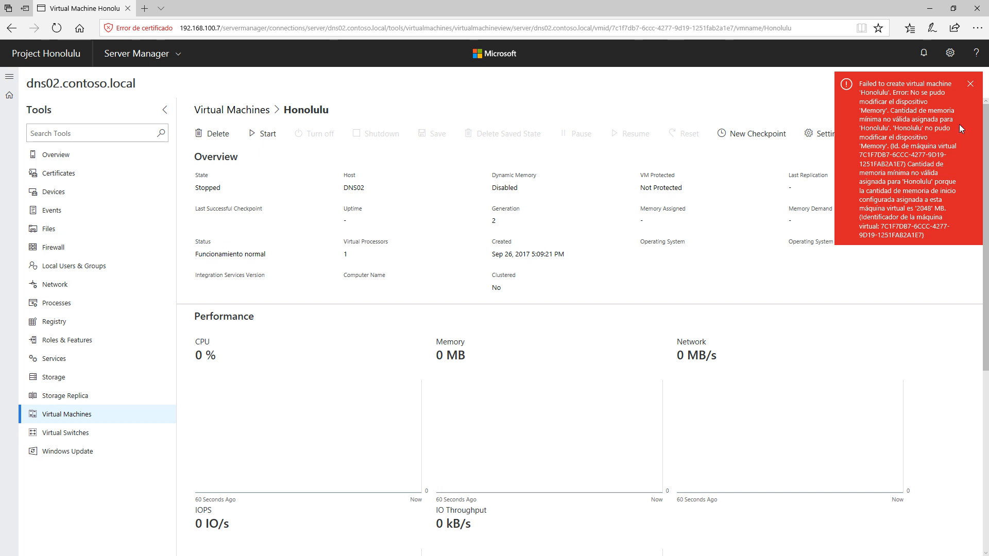
{"action": "left_click", "coordinate": [969, 83]}
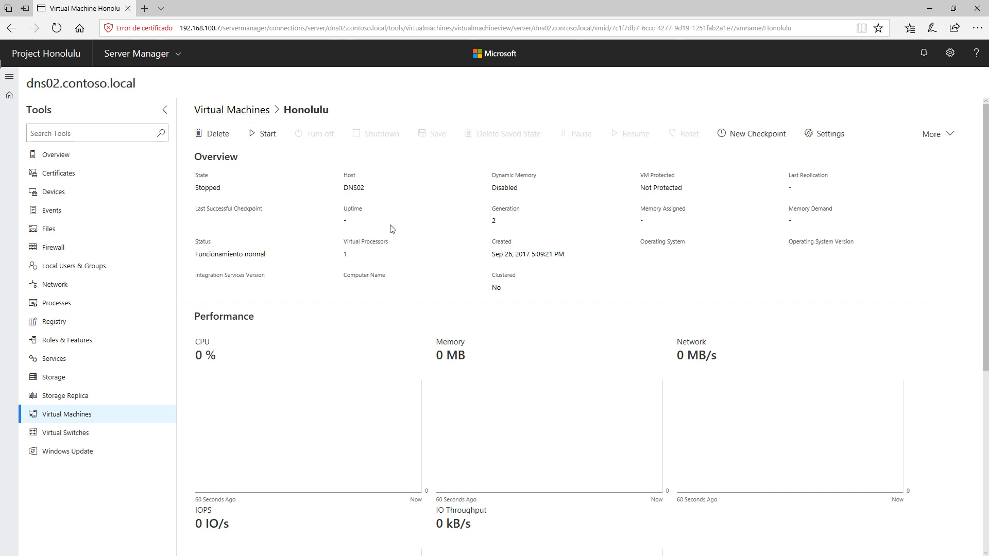
Step: Create a virtual switch named RedInterna with the Private switch type on dns02
{"action": "left_click", "coordinate": [65, 437]}
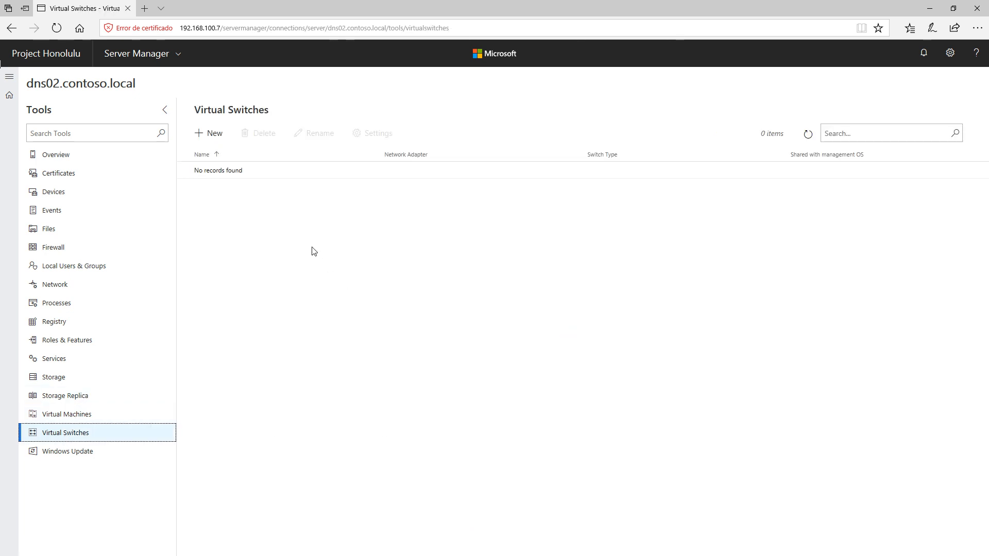
{"action": "left_click", "coordinate": [209, 135]}
{"action": "left_click", "coordinate": [771, 206]}
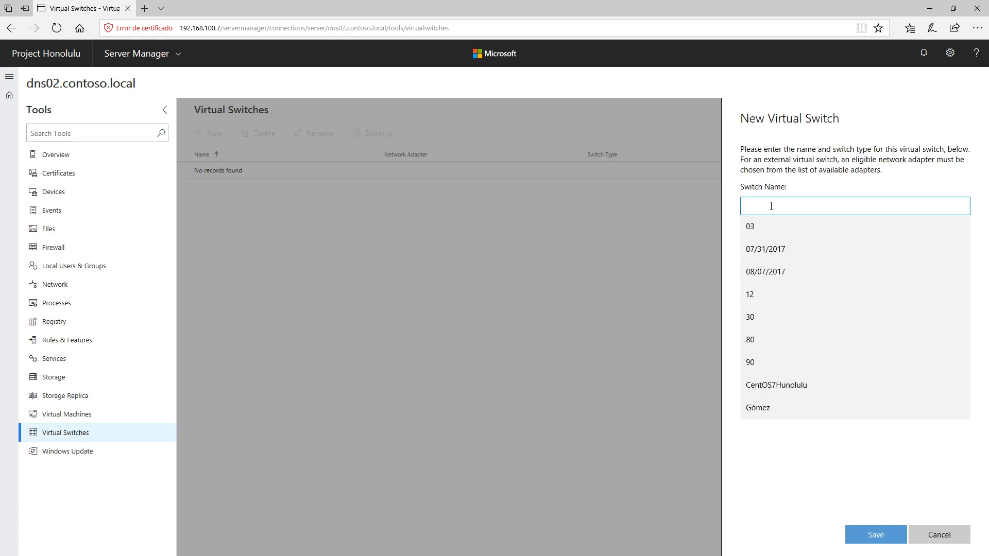
{"action": "type", "text": "Red"}
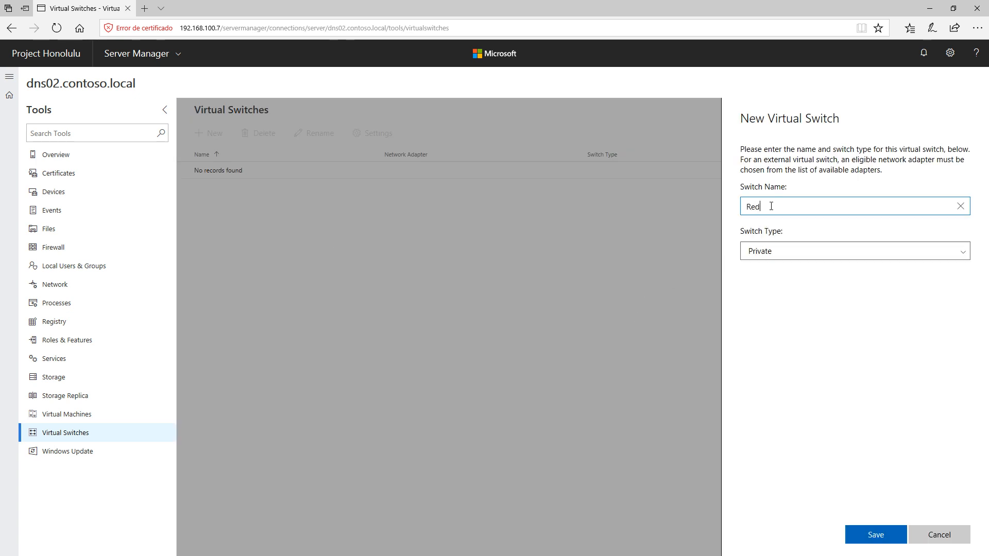
{"action": "type", "text": "Interna"}
{"action": "left_click", "coordinate": [834, 258]}
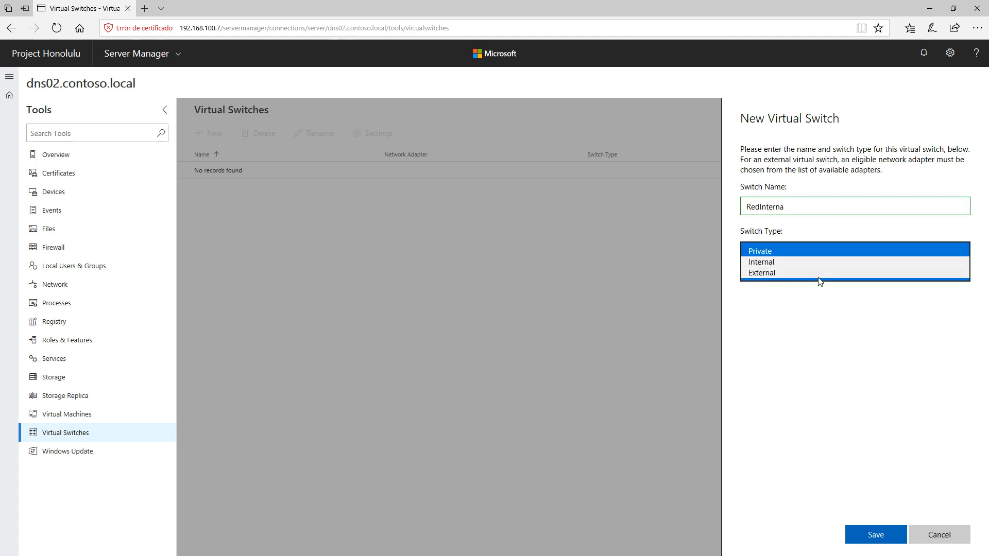
{"action": "left_click", "coordinate": [795, 256]}
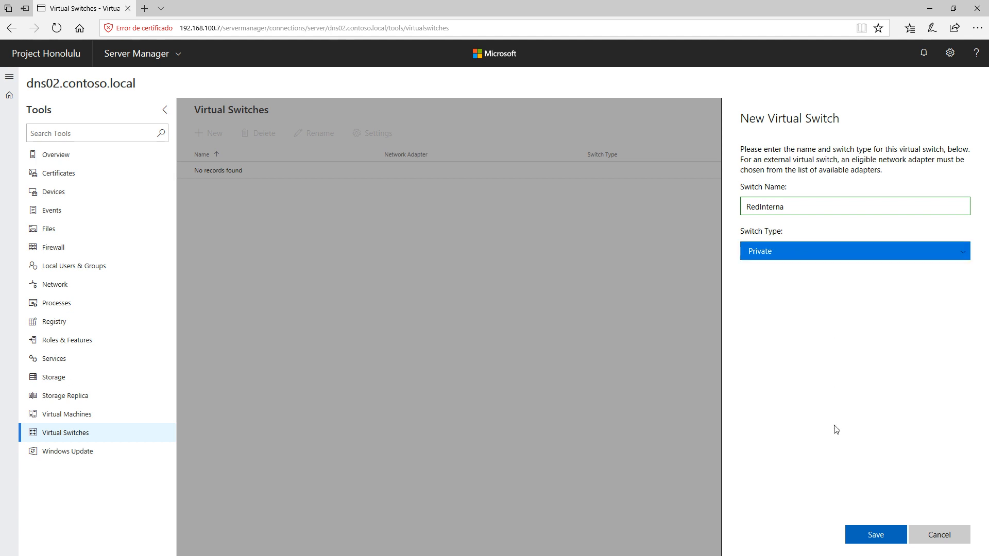
{"action": "left_click", "coordinate": [876, 535]}
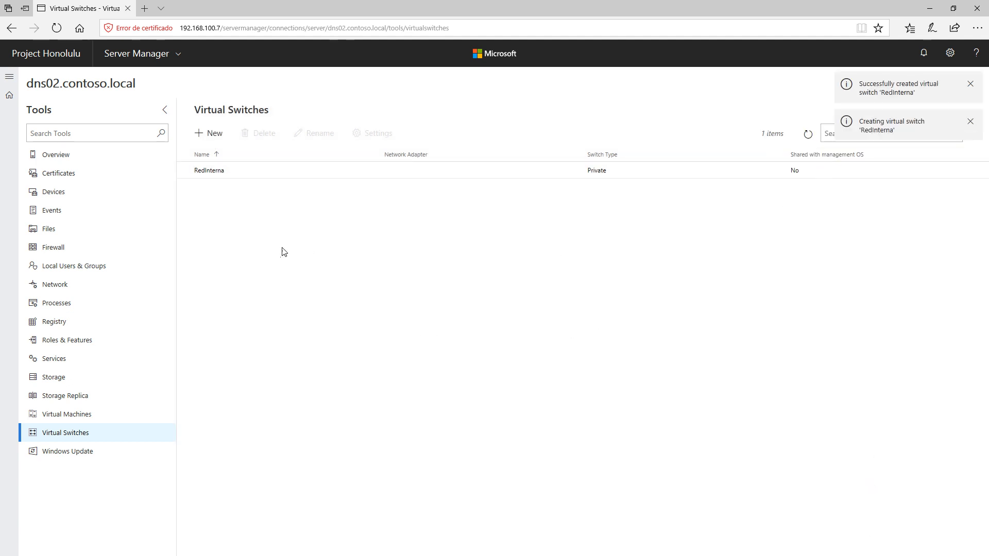
Step: Review the general settings of the RedInterna virtual switch and close them without making changes
{"action": "left_click", "coordinate": [201, 174]}
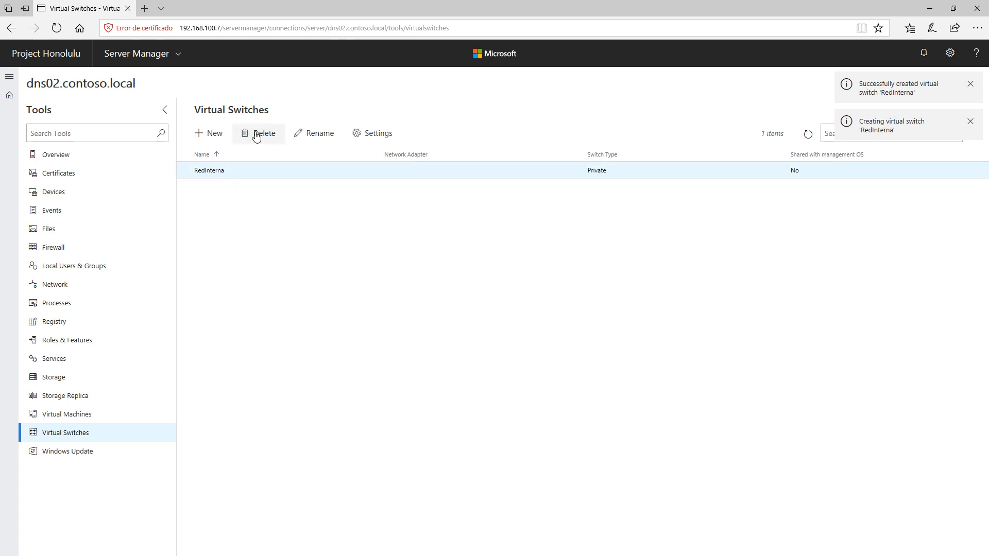
{"action": "left_click", "coordinate": [376, 135]}
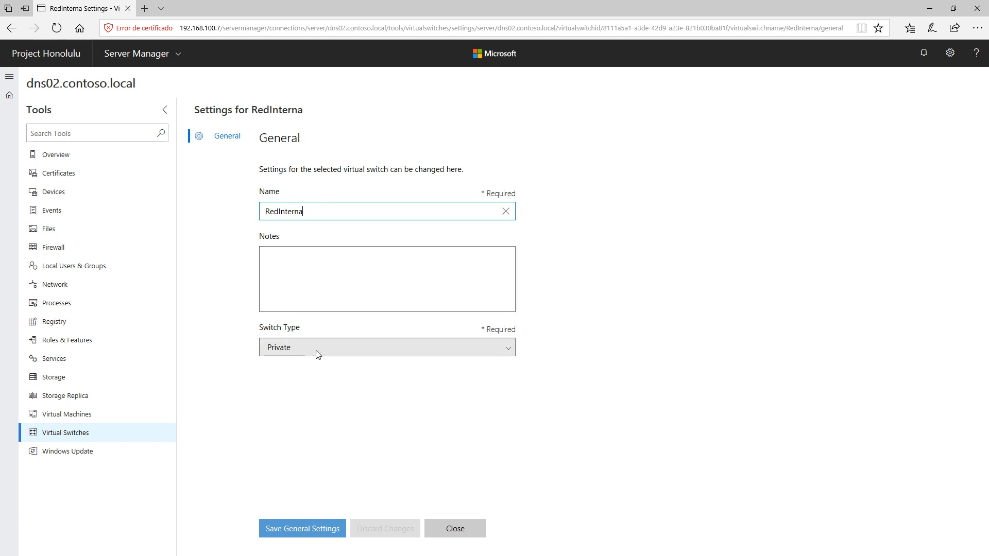
{"action": "left_click", "coordinate": [436, 526]}
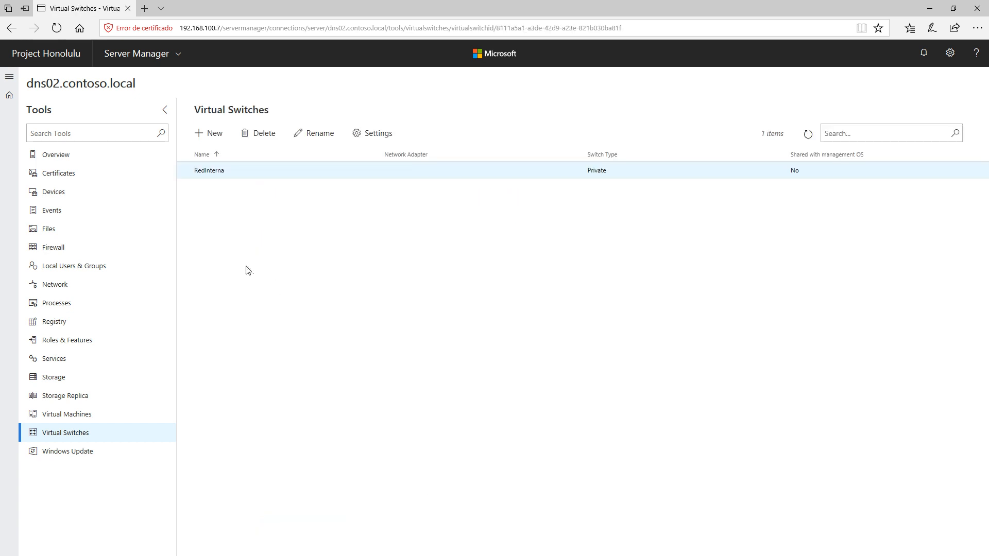
Step: Connect the Honolulu virtual machine's network adapter to the RedInterna virtual switch and save its network settings
{"action": "left_click", "coordinate": [69, 416]}
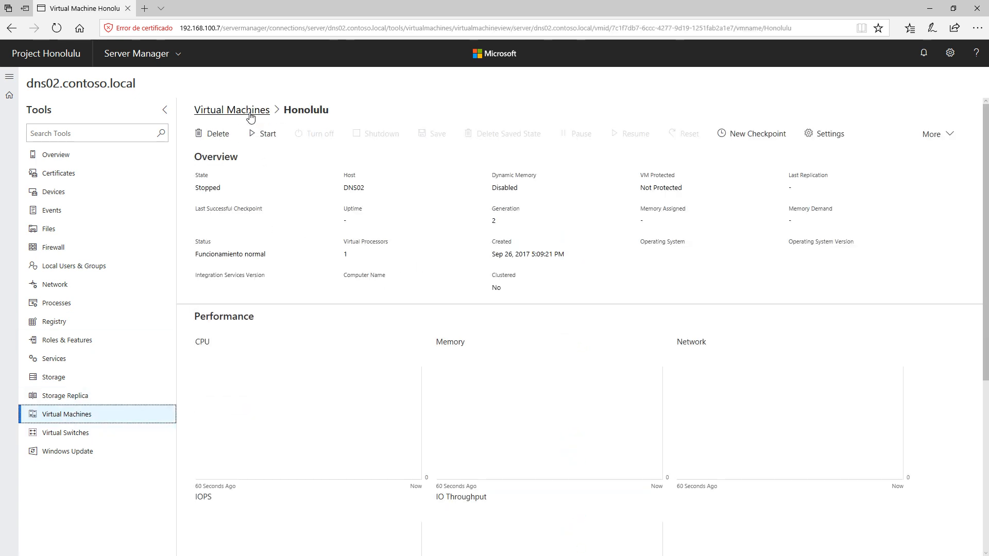
{"action": "left_click", "coordinate": [250, 111]}
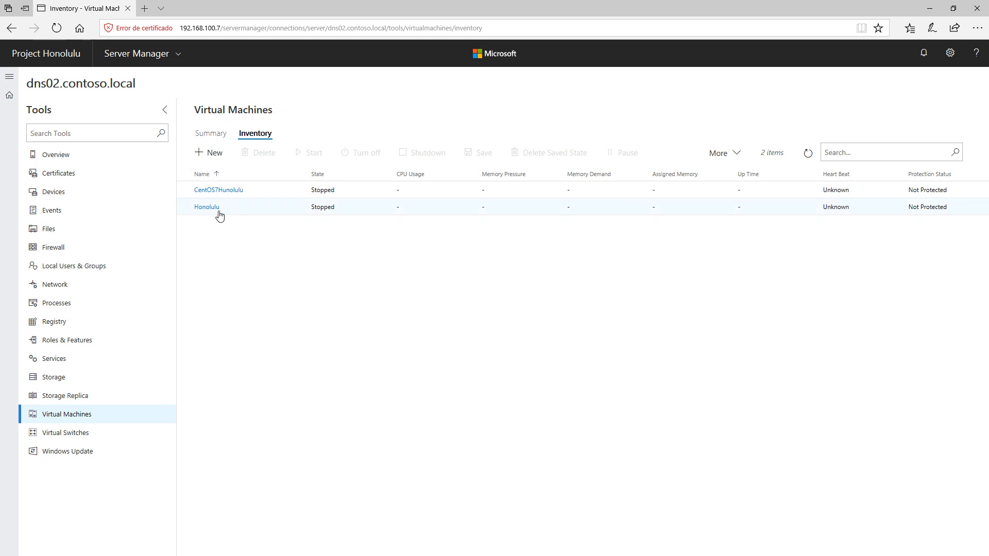
{"action": "left_click", "coordinate": [186, 212]}
{"action": "left_click", "coordinate": [742, 159]}
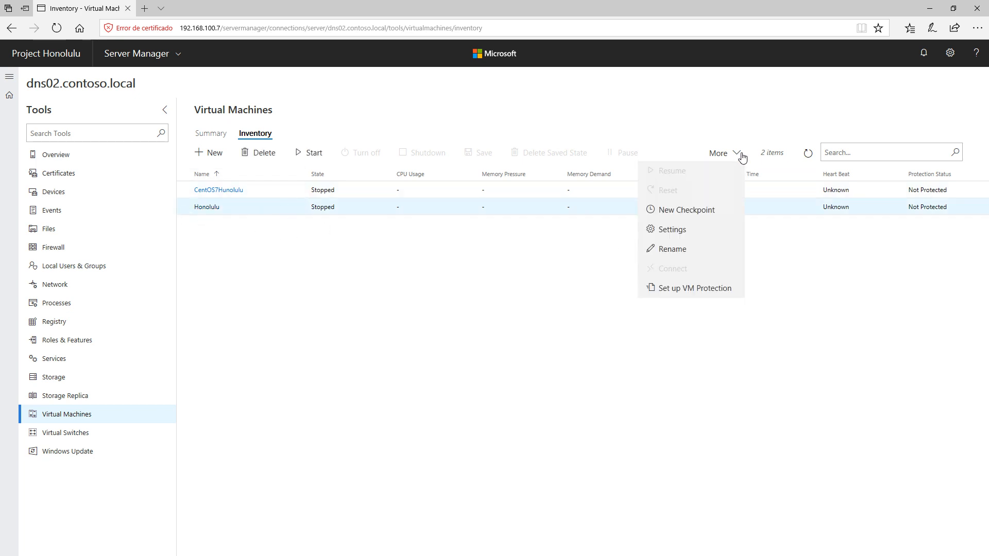
{"action": "left_click", "coordinate": [678, 232]}
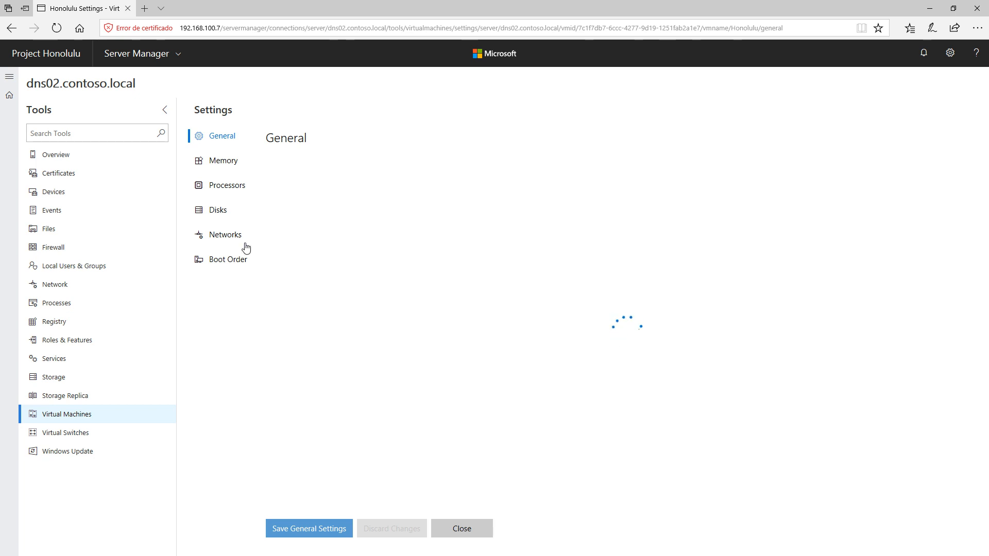
{"action": "left_click", "coordinate": [224, 235]}
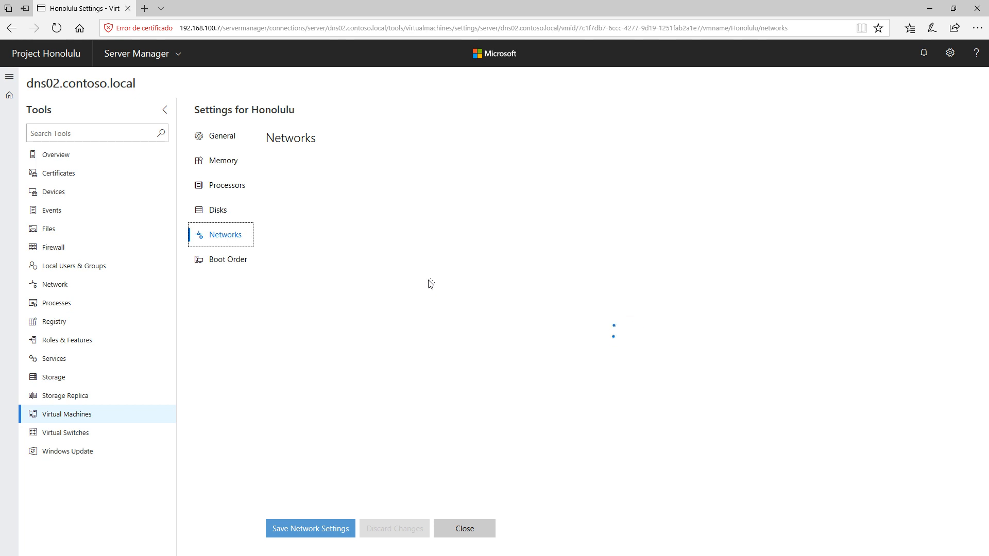
{"action": "left_click", "coordinate": [412, 223]}
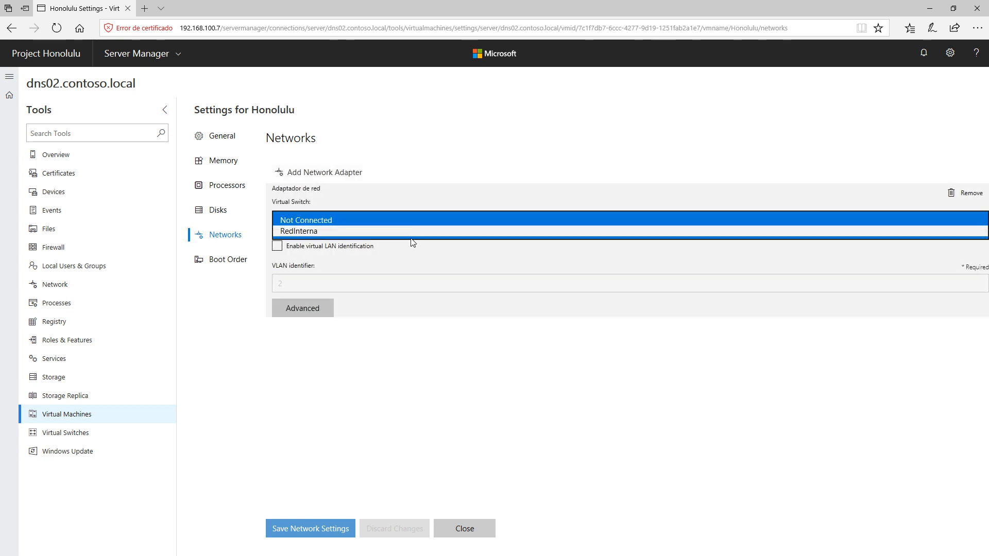
{"action": "left_click", "coordinate": [328, 230]}
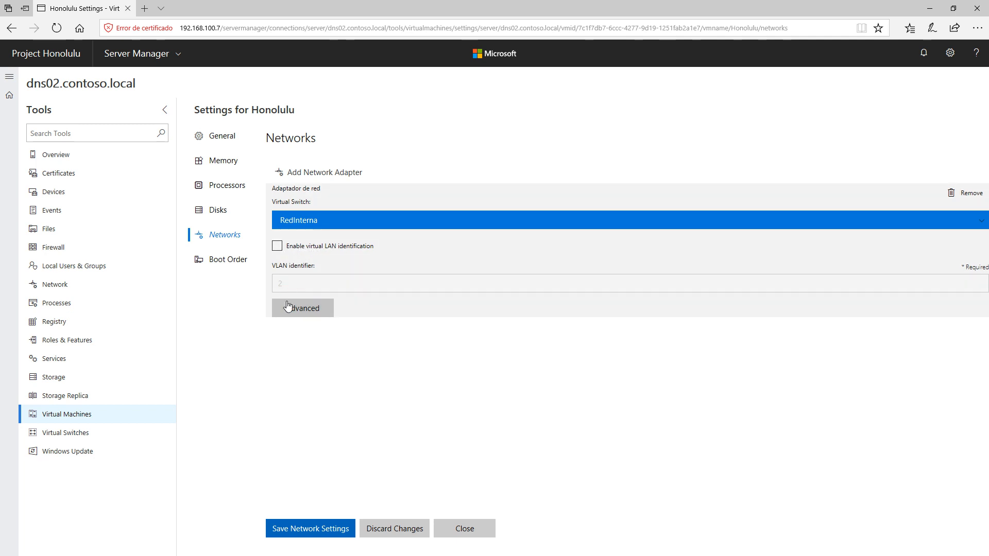
{"action": "left_click", "coordinate": [315, 530]}
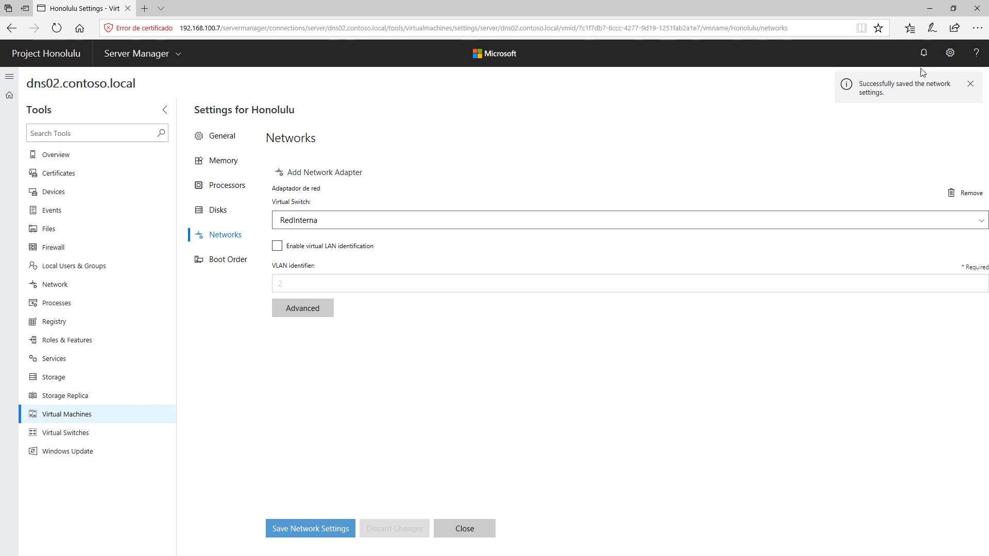
Step: Look at the gateway's general settings and the Storage Replica tool, and return to the Honolulu virtual machine's network settings
{"action": "left_click", "coordinate": [950, 53]}
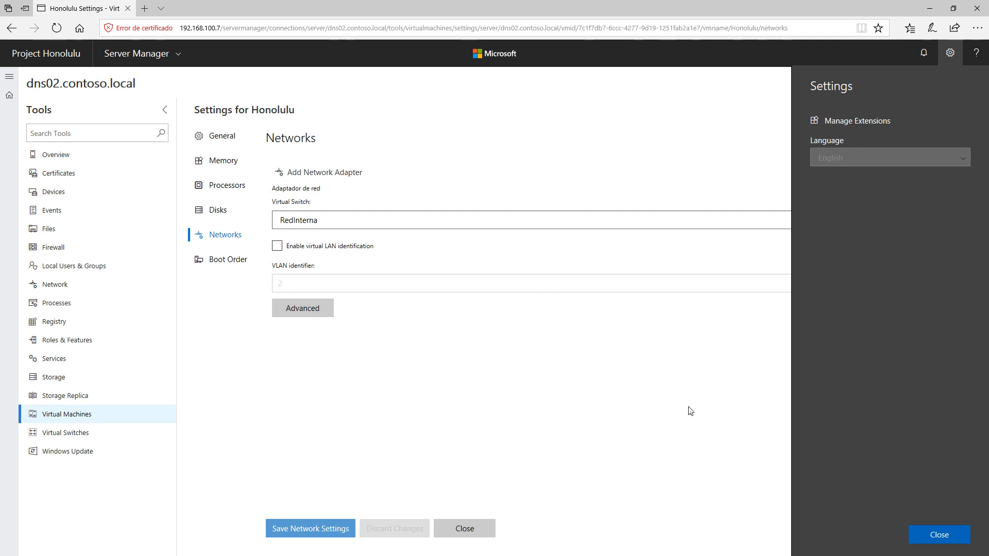
{"action": "left_click", "coordinate": [666, 398]}
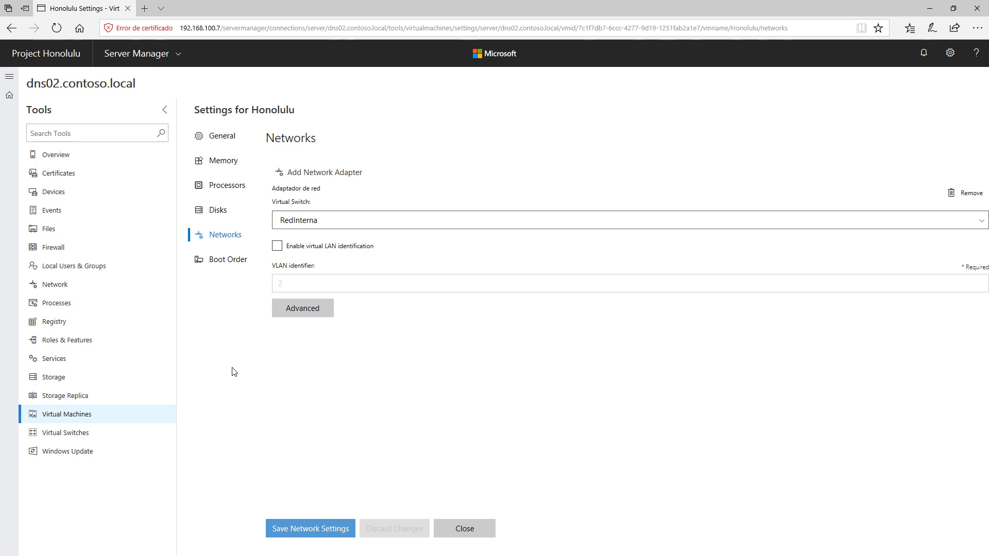
{"action": "left_click", "coordinate": [54, 398]}
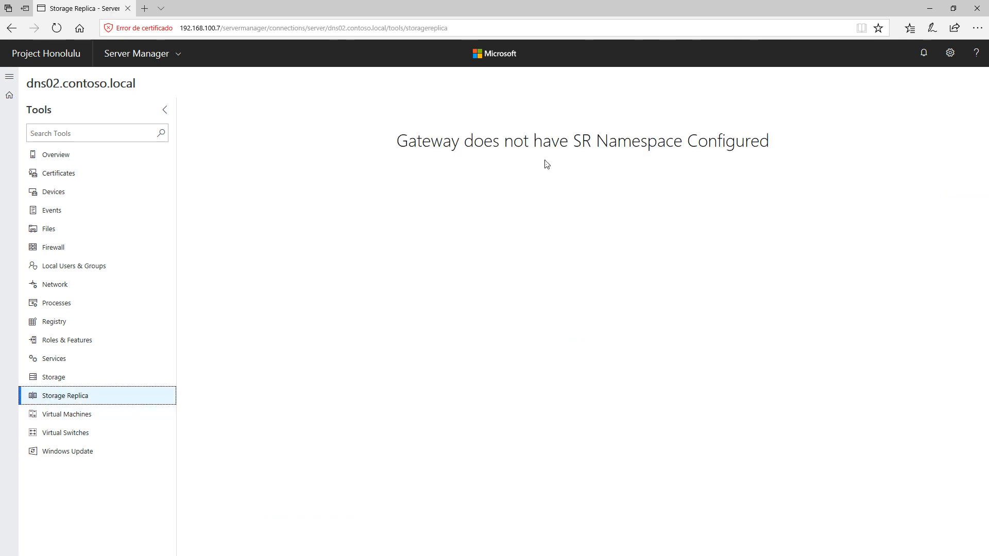
{"action": "left_click", "coordinate": [82, 420]}
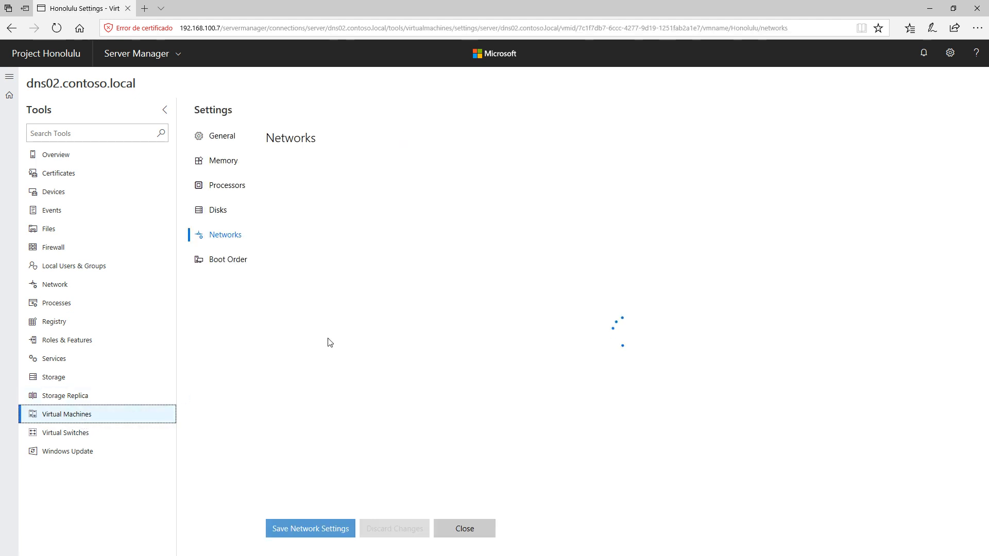